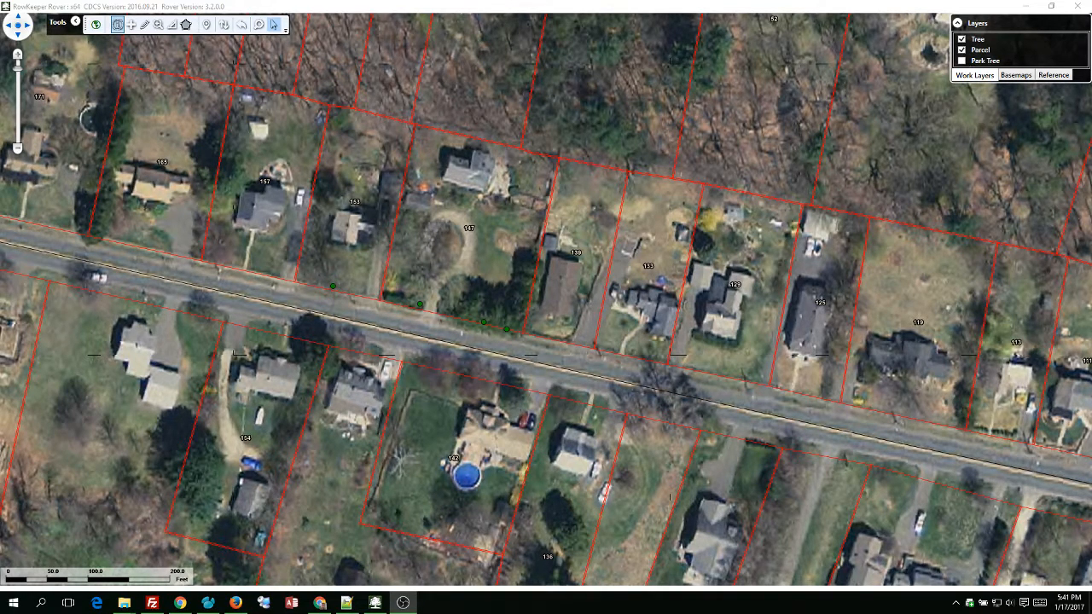
Open parcel 147's editing form, list its three linked tree records, then cancel the form.
click(509, 277)
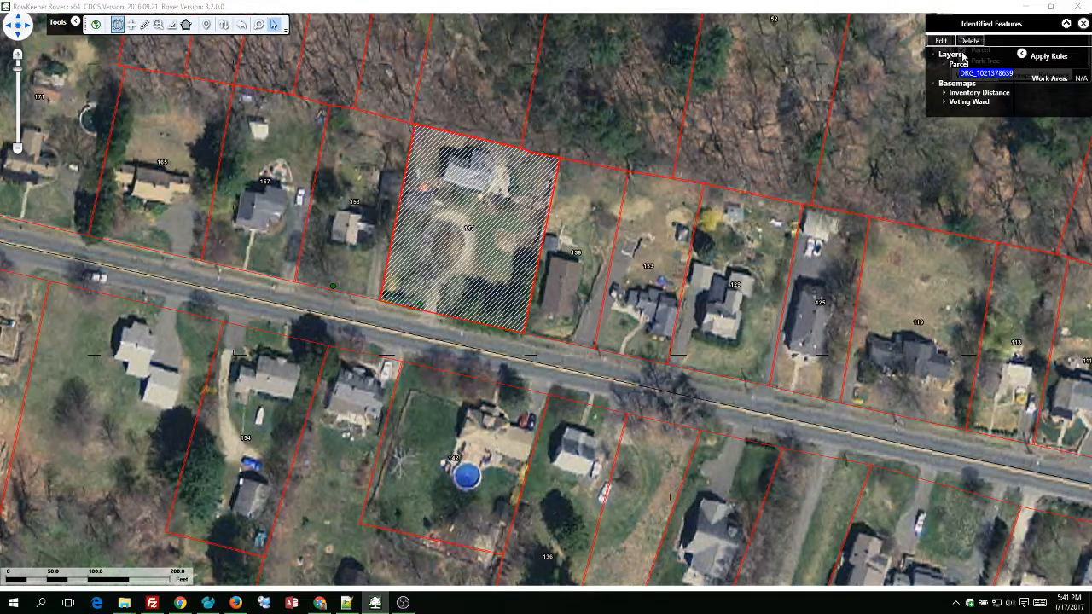
click(940, 40)
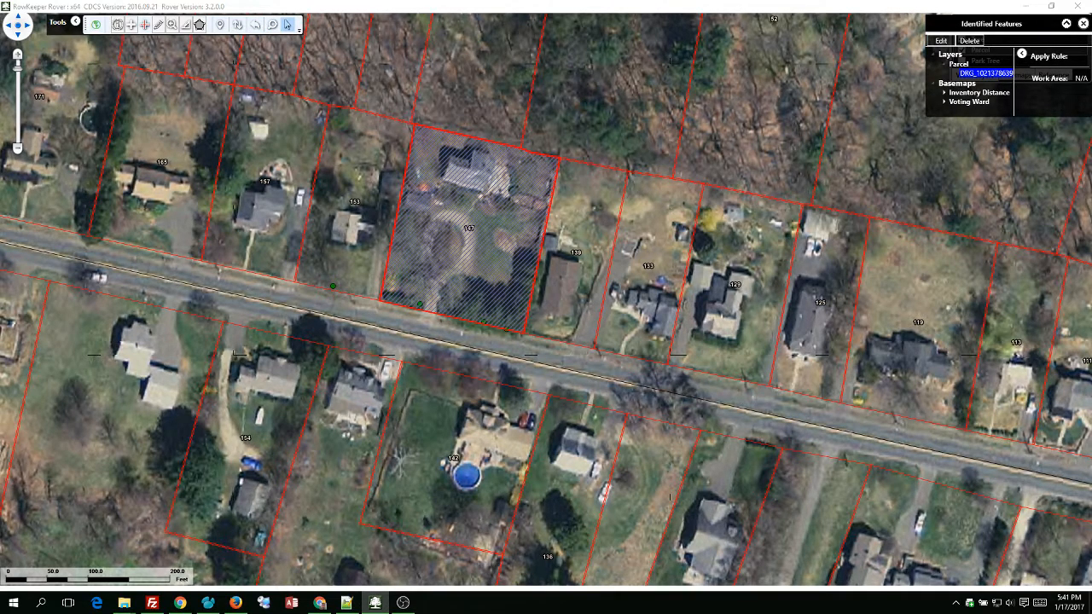
drag(937, 147, 762, 103)
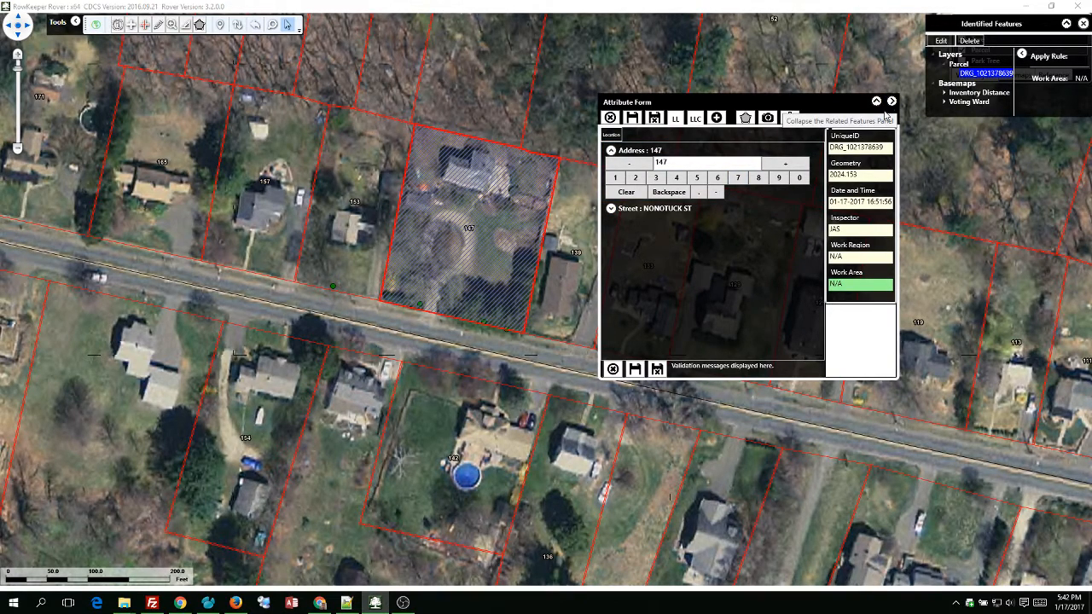
click(892, 101)
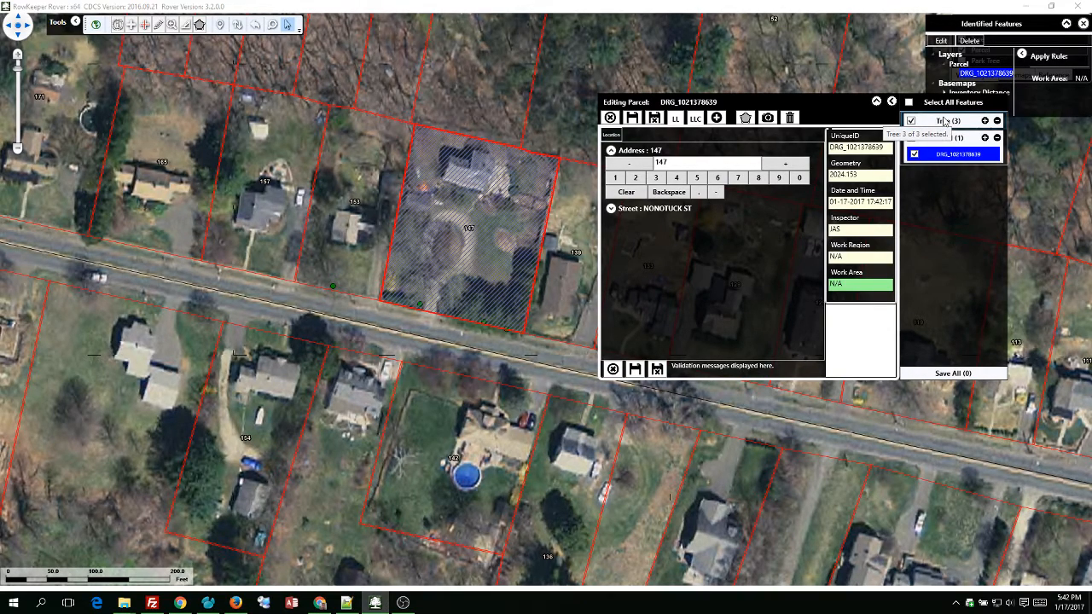
click(945, 120)
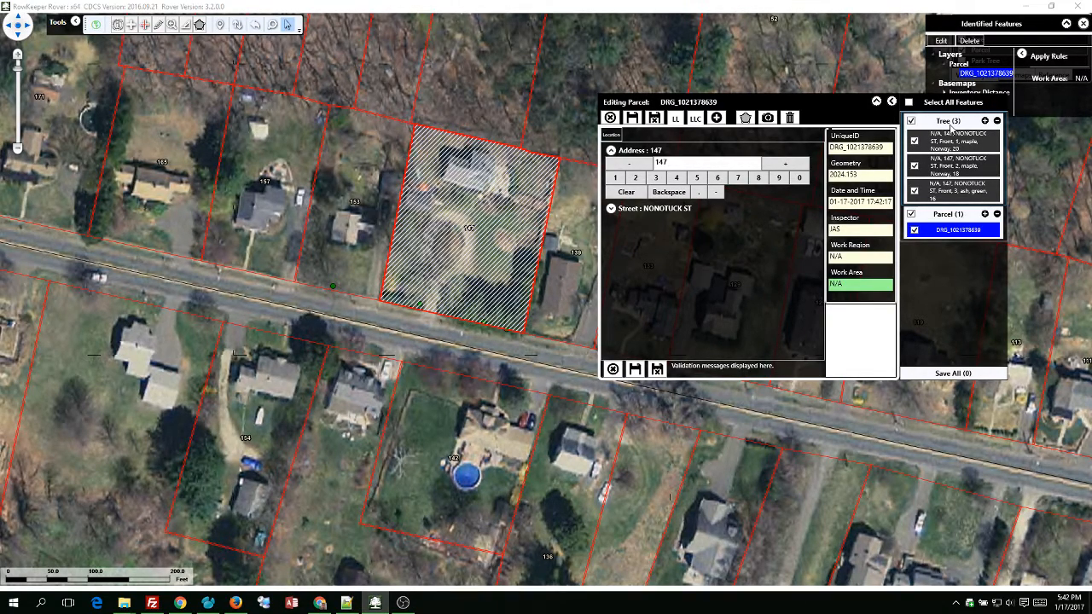
click(611, 120)
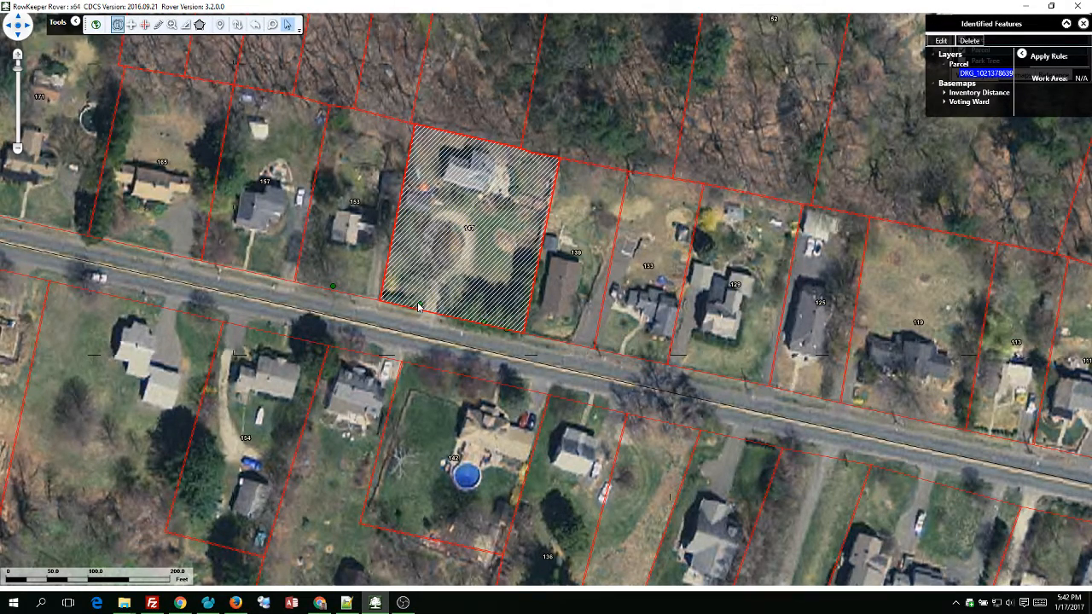
Reopen parcel 147 for editing and expand its Tree (3) group.
click(1082, 24)
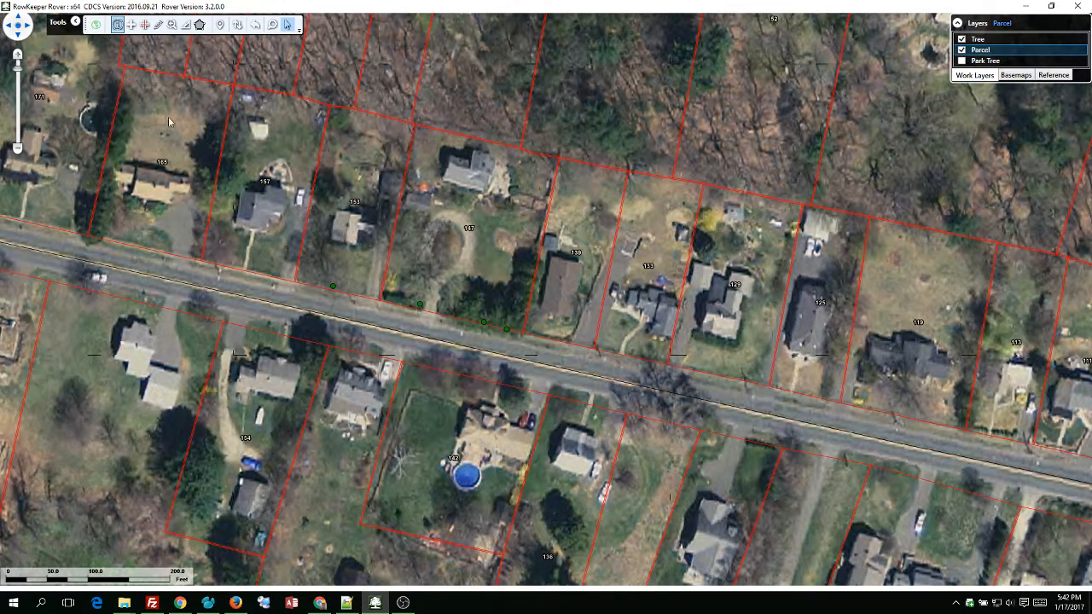
click(505, 224)
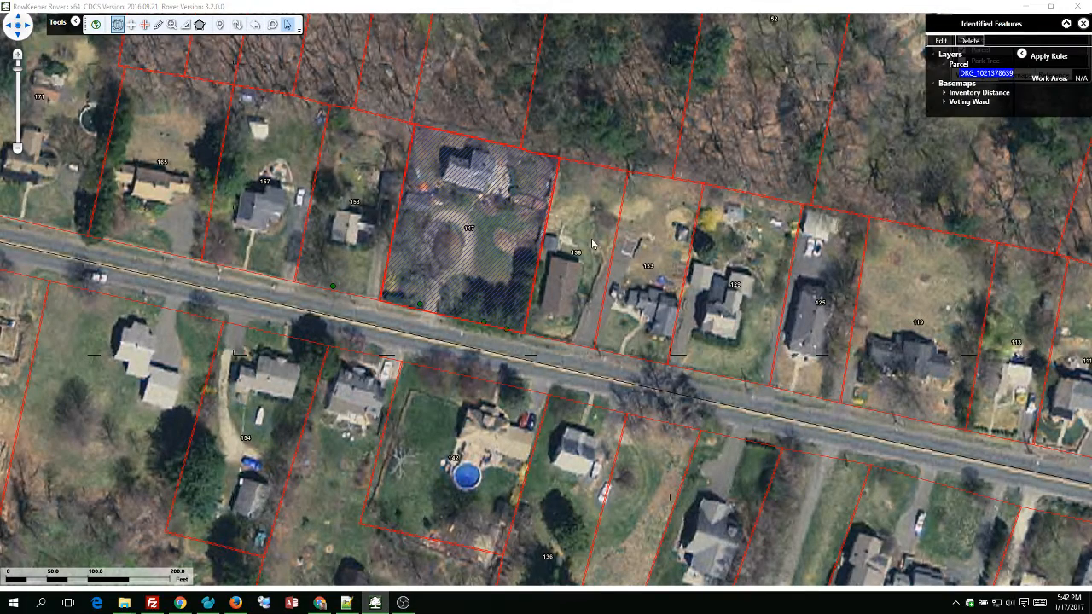
click(942, 43)
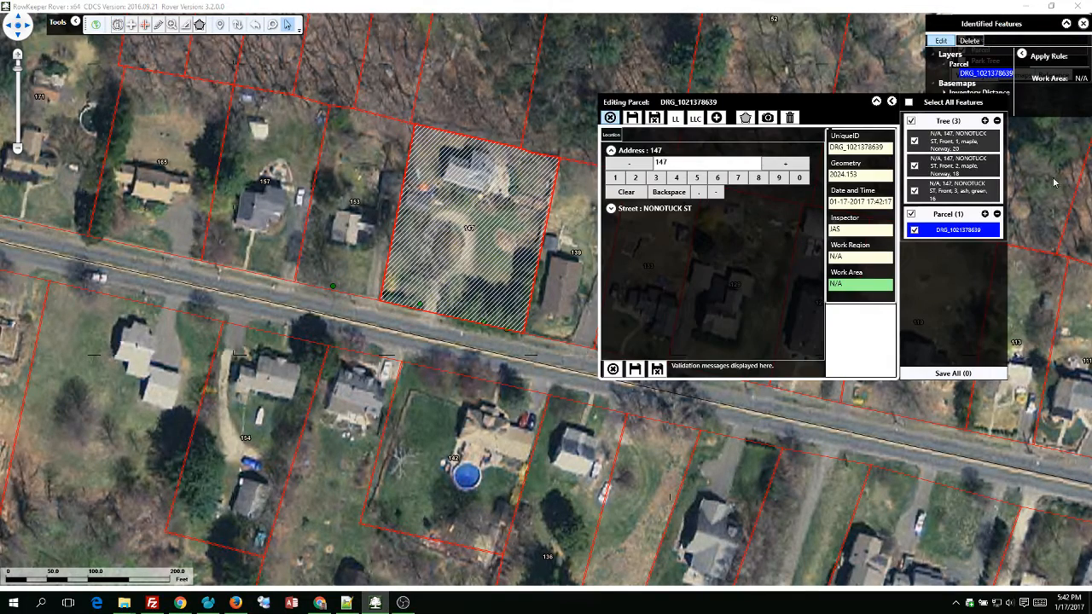
click(919, 122)
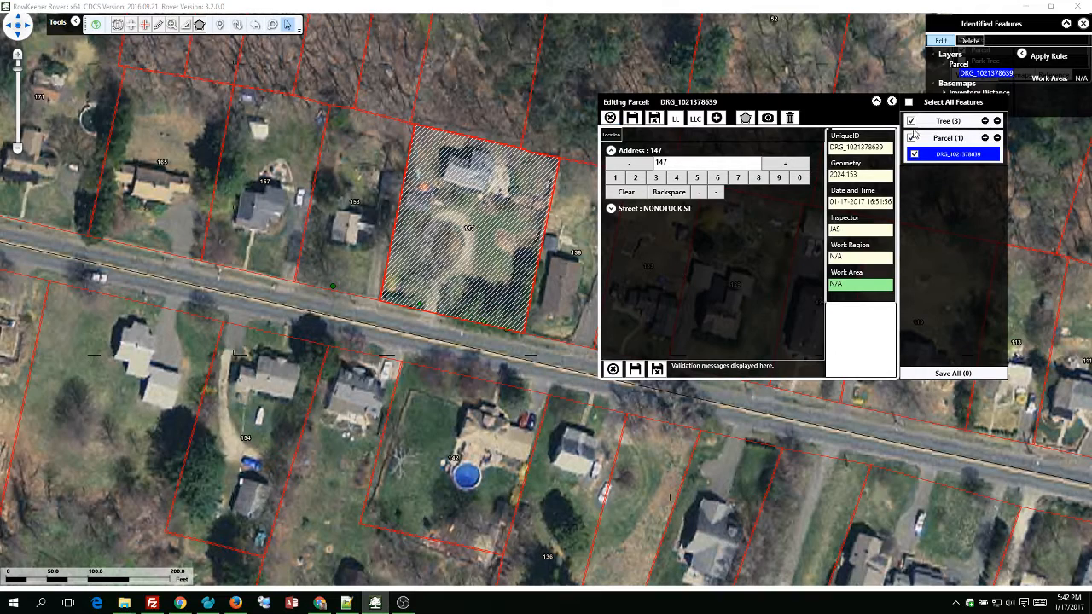
click(964, 127)
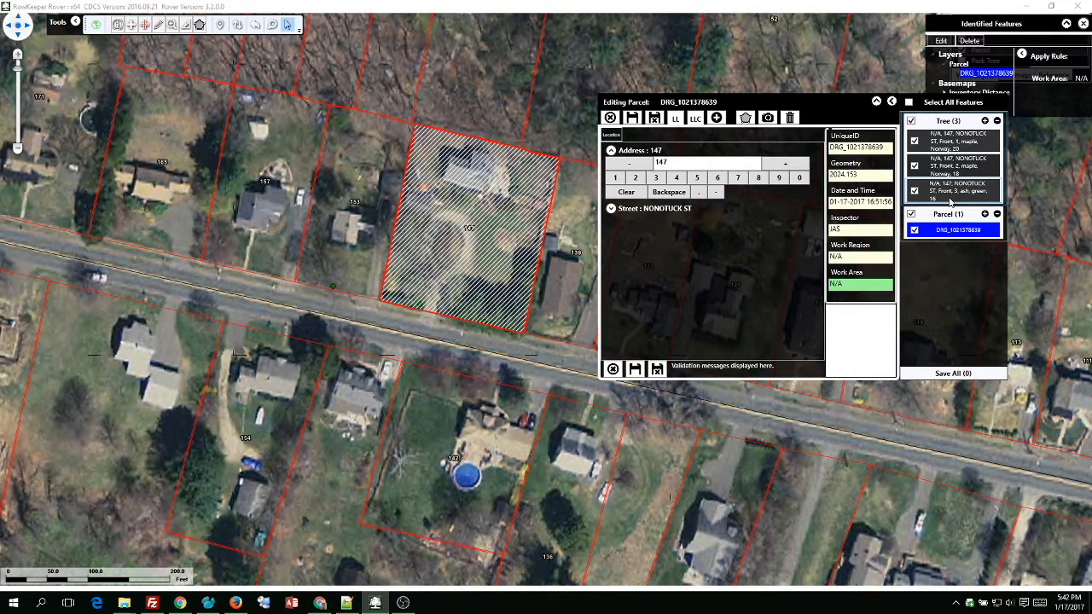
Step through the three trees, then show tree 1's Norway maple attributes on the Tree data tab.
click(953, 143)
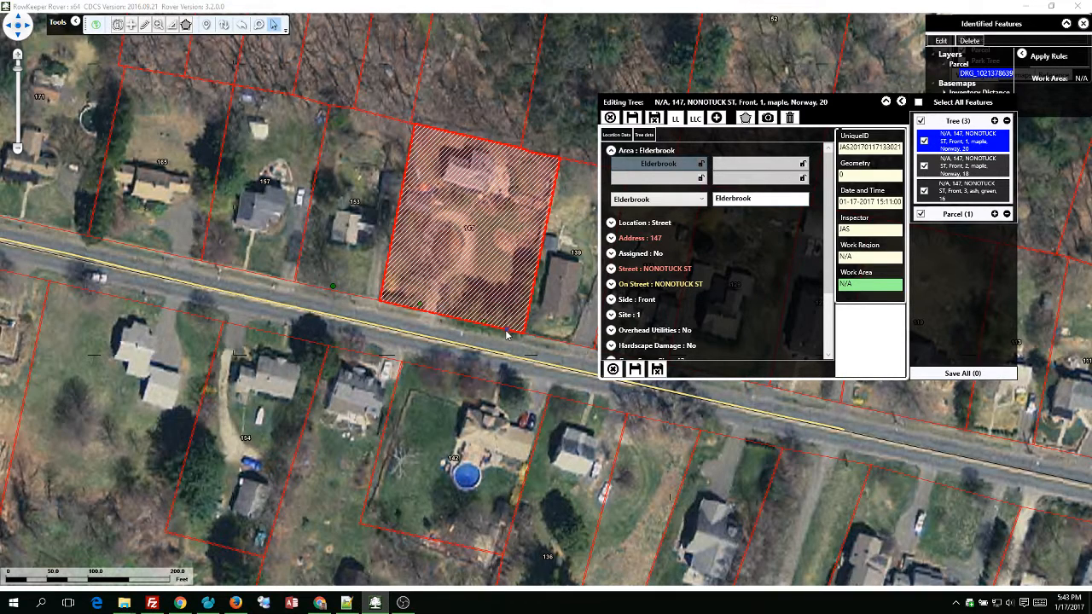
click(967, 166)
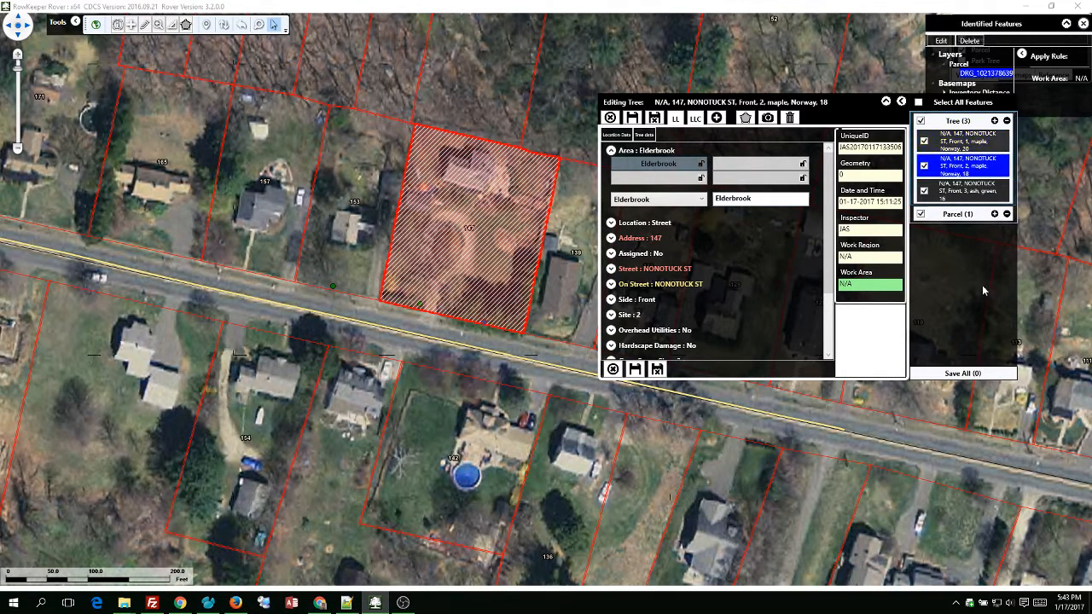
click(973, 189)
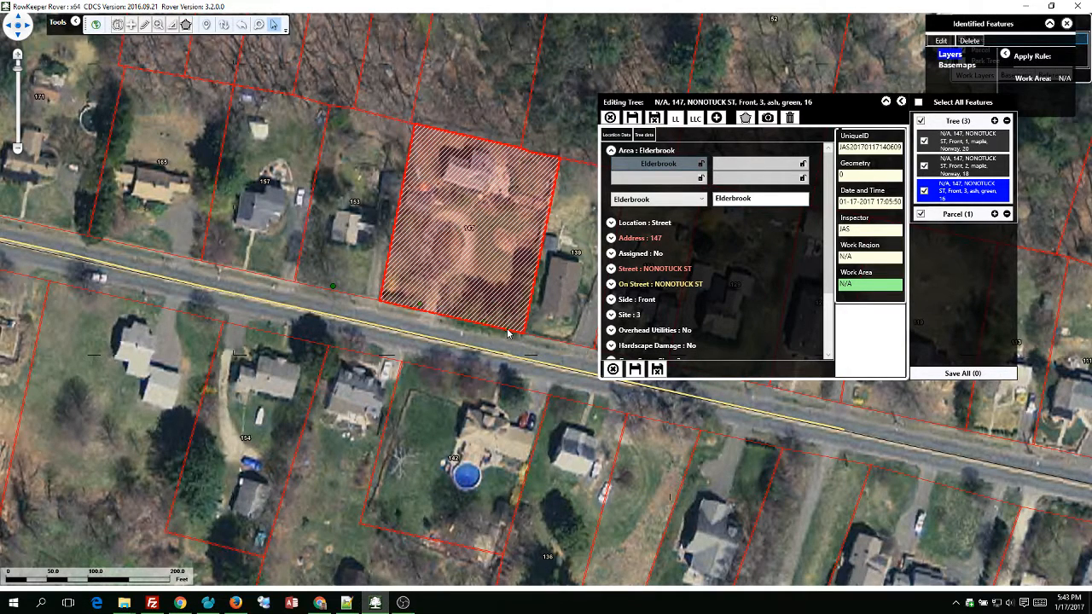
click(949, 141)
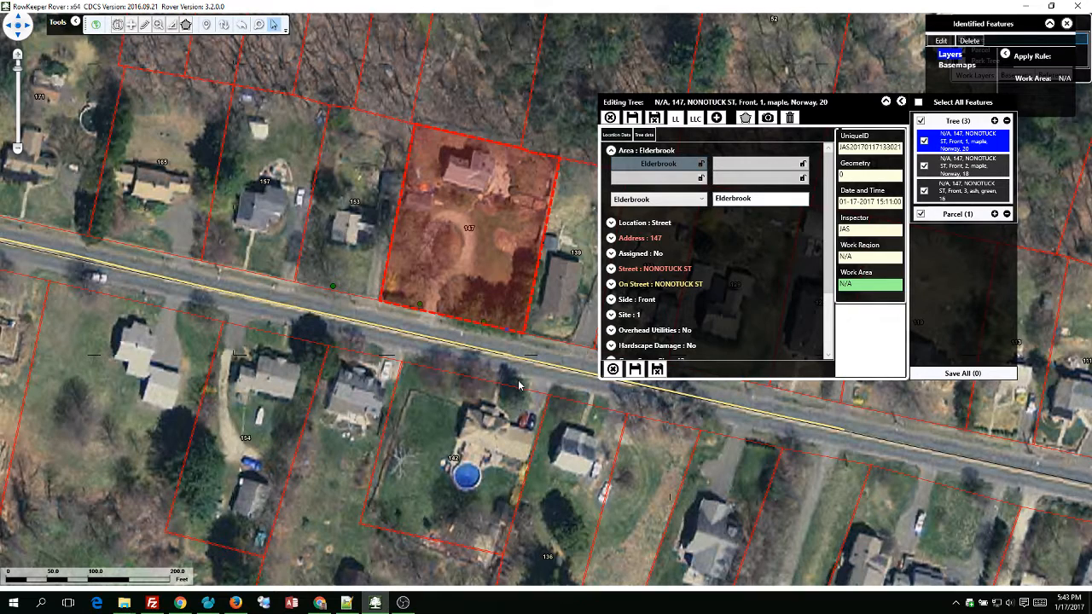
key(Down)
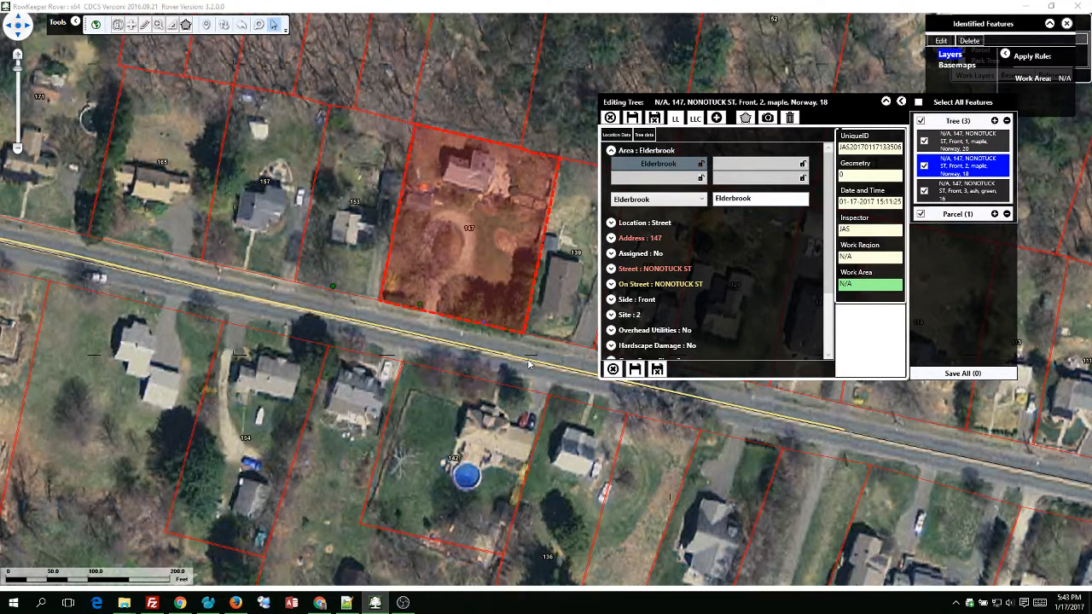
click(964, 143)
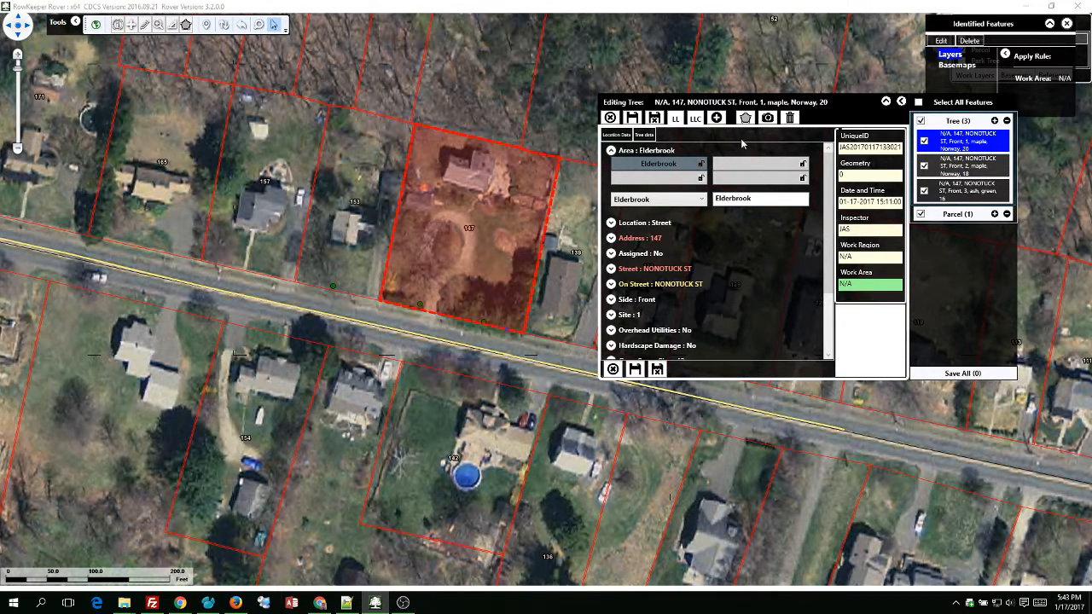
click(643, 135)
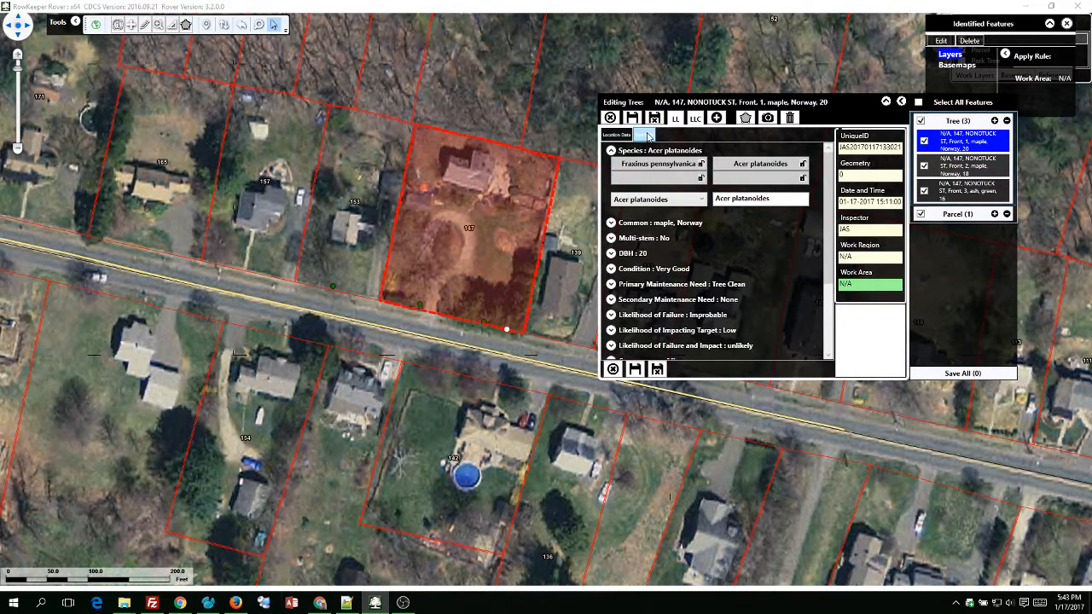
Set tree 1's DBH to 22 and raise tree 2's DBH from 18 to 20.
click(635, 253)
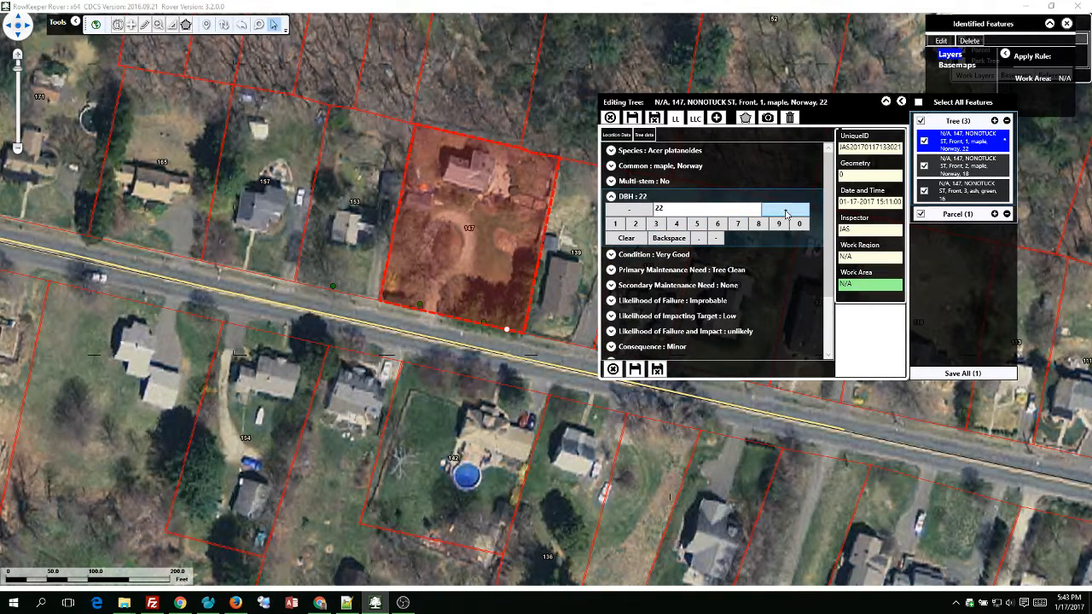
click(962, 168)
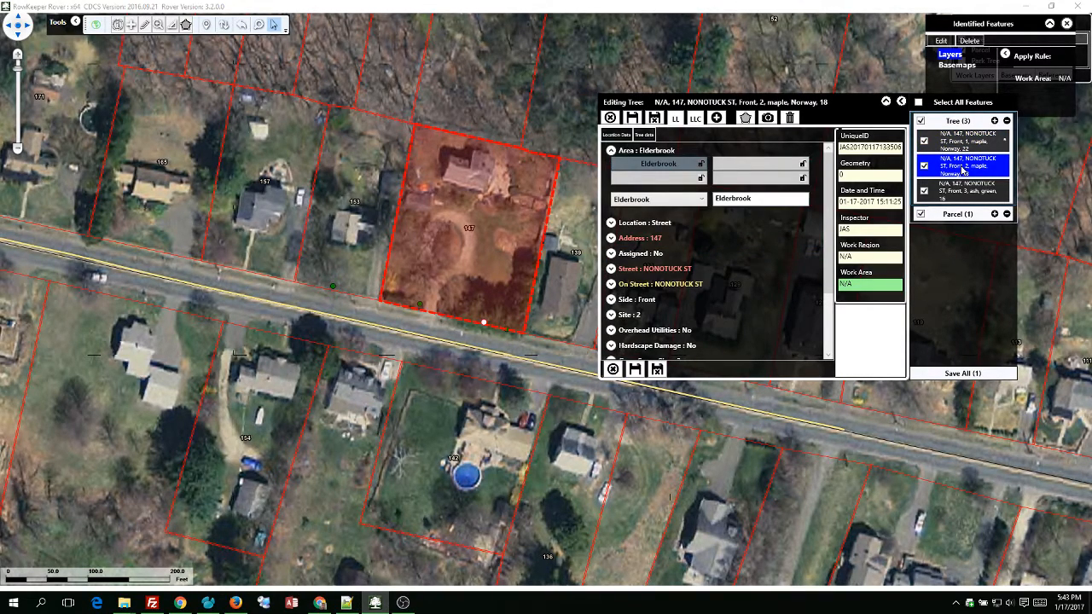
click(643, 134)
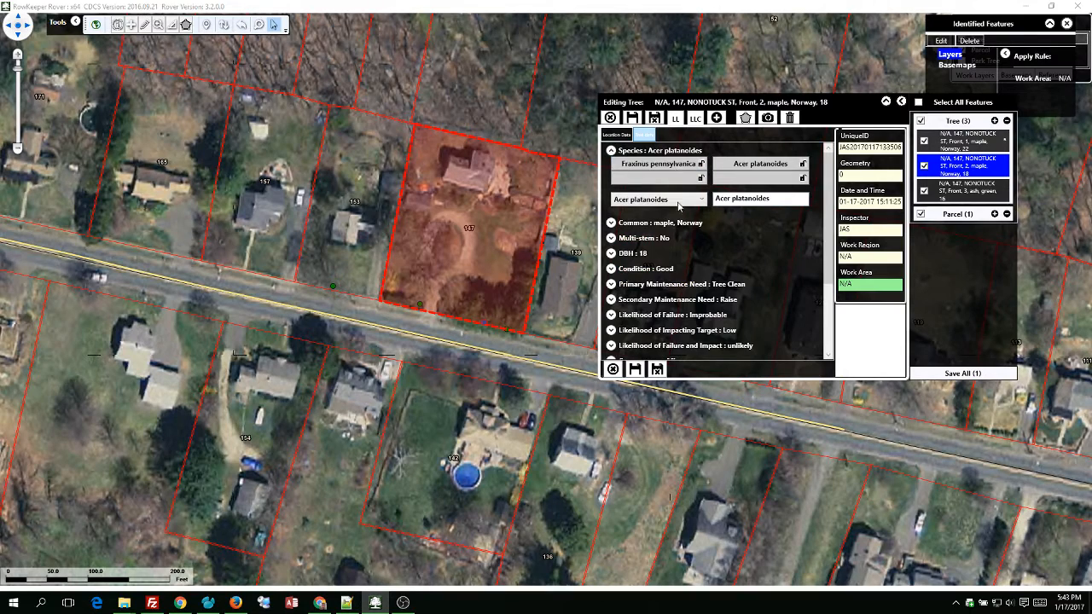
click(674, 254)
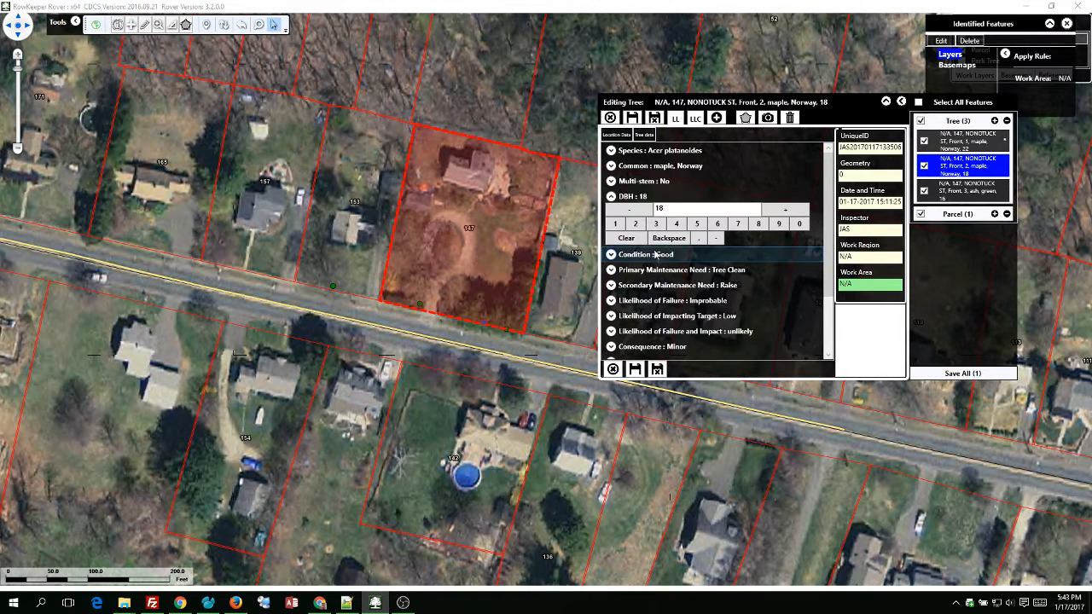
click(785, 210)
click(786, 210)
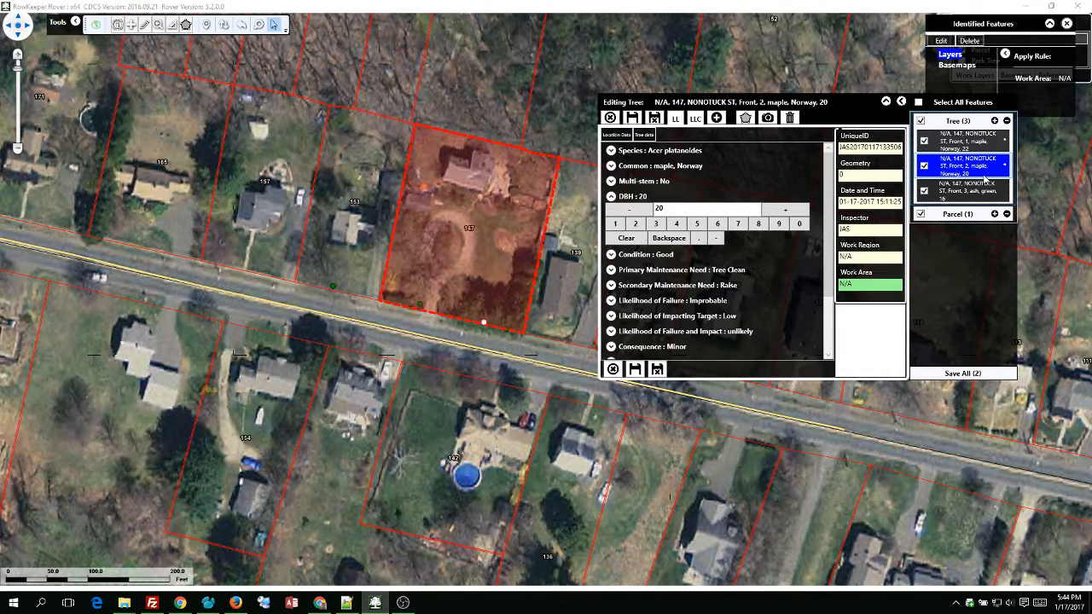
Save both edited tree records and reopen parcel 147's record.
click(963, 375)
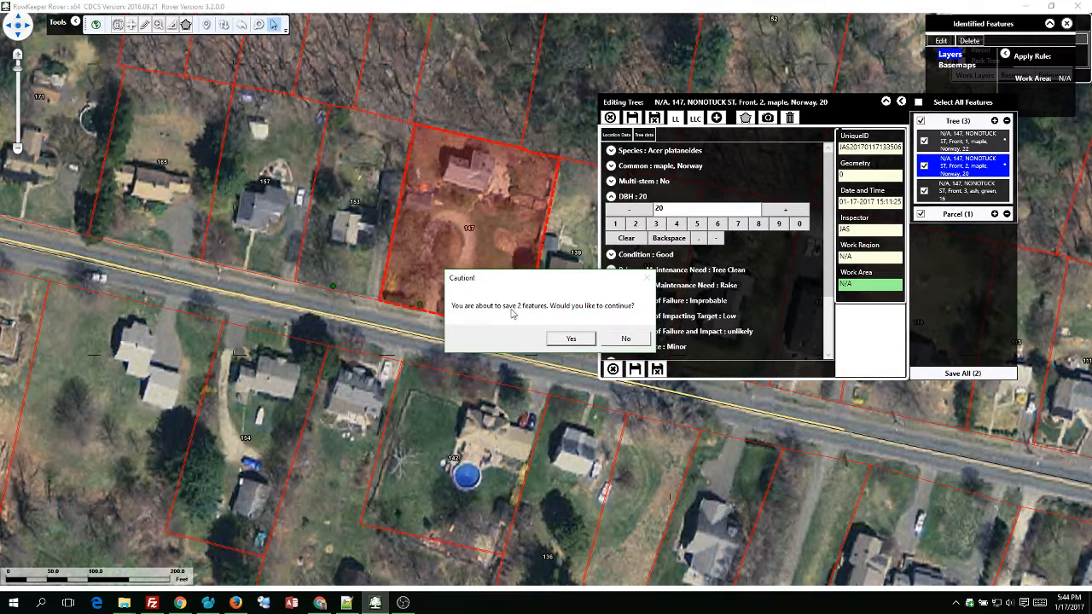
click(563, 342)
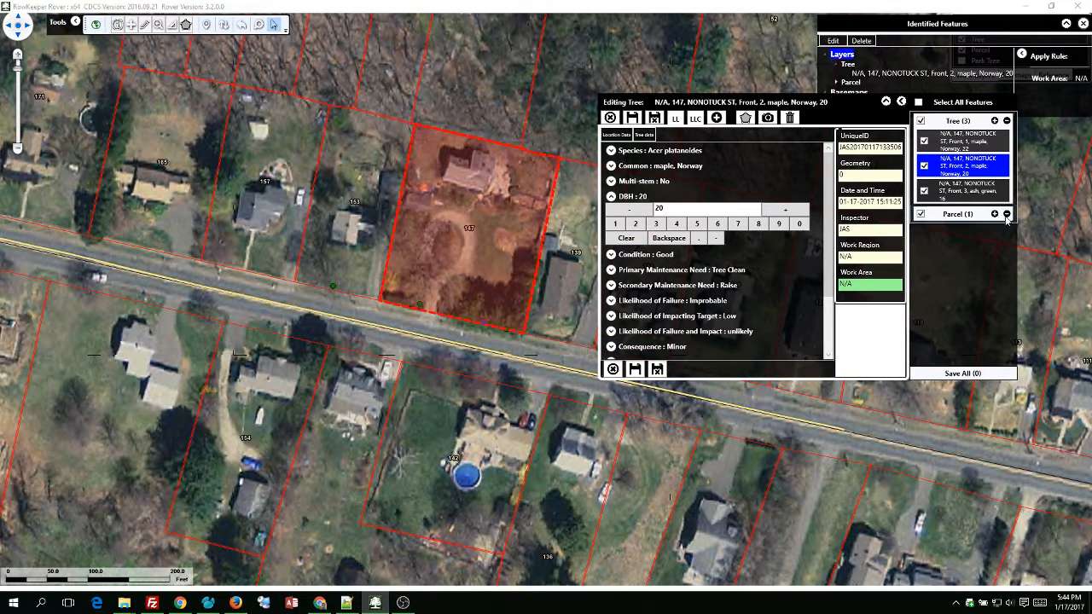
click(965, 213)
click(966, 232)
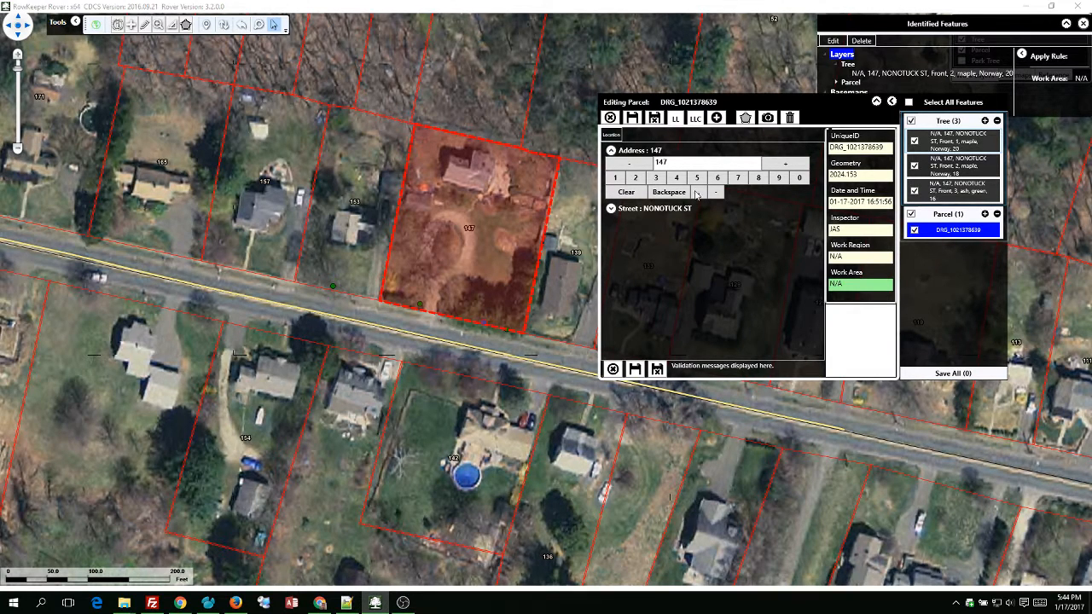
Change the parcel address number to 143, save and upload, then list its three trees.
click(471, 238)
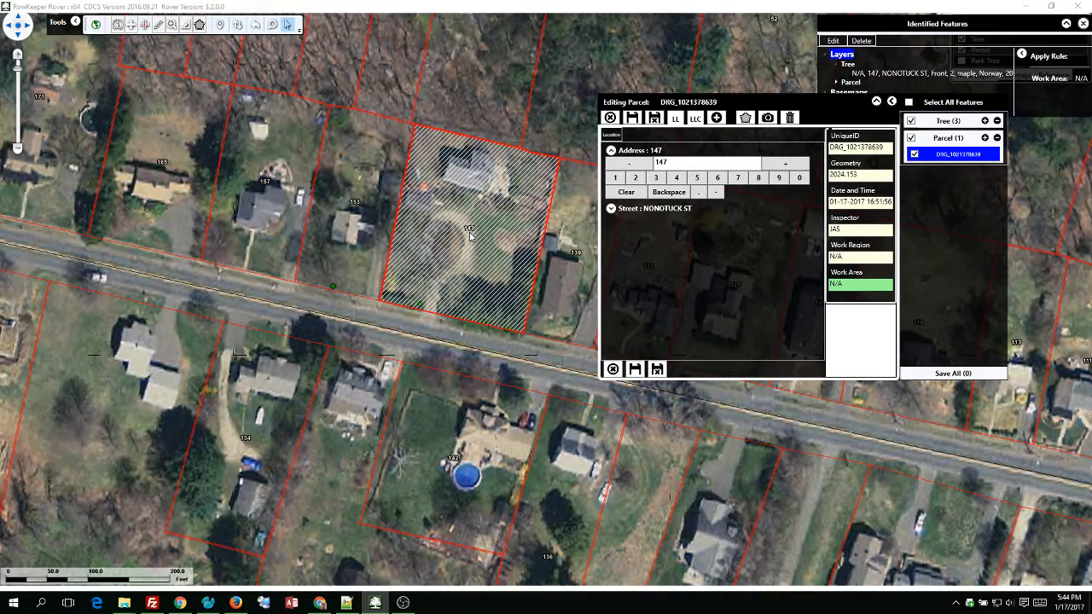
click(634, 166)
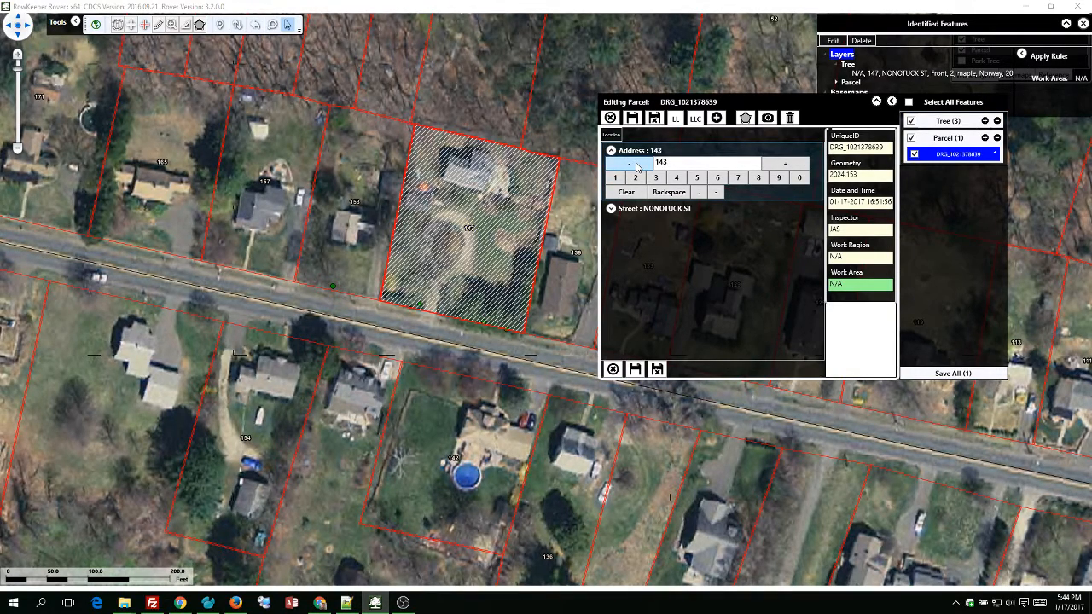
click(639, 168)
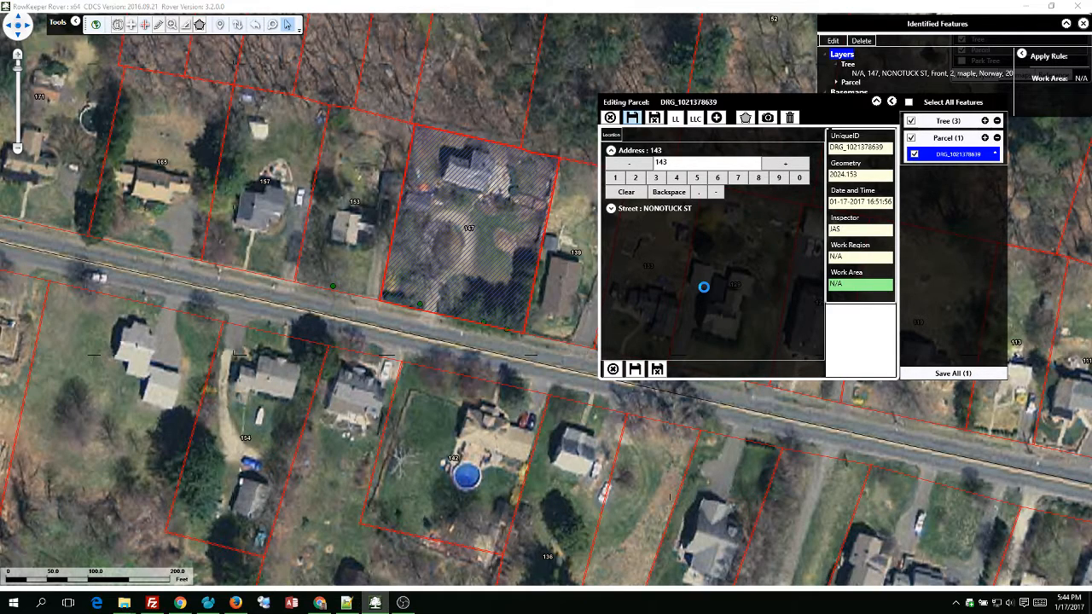
click(632, 118)
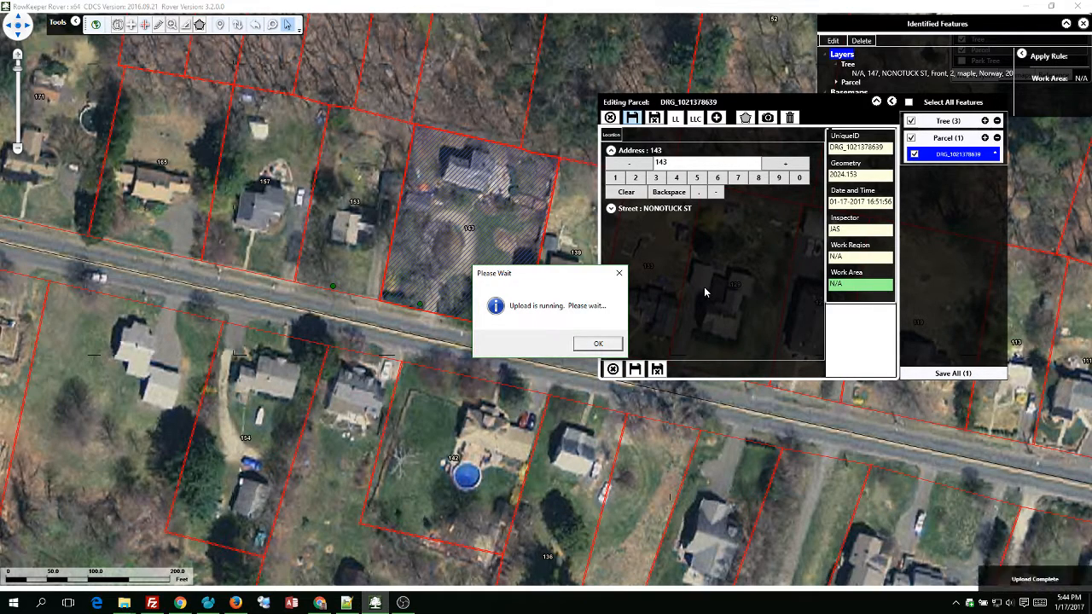
click(588, 345)
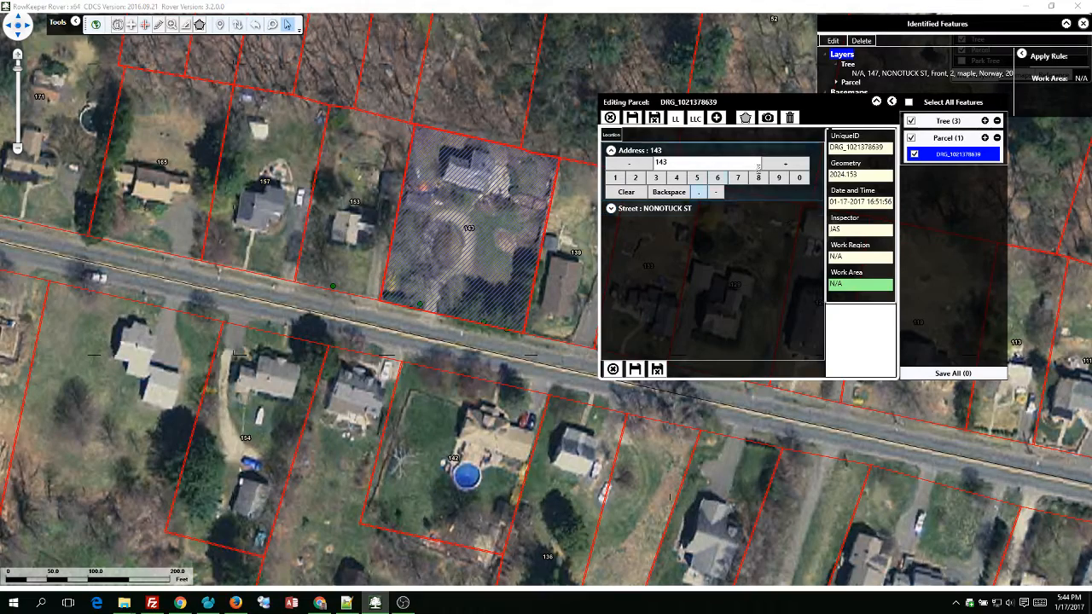
click(949, 120)
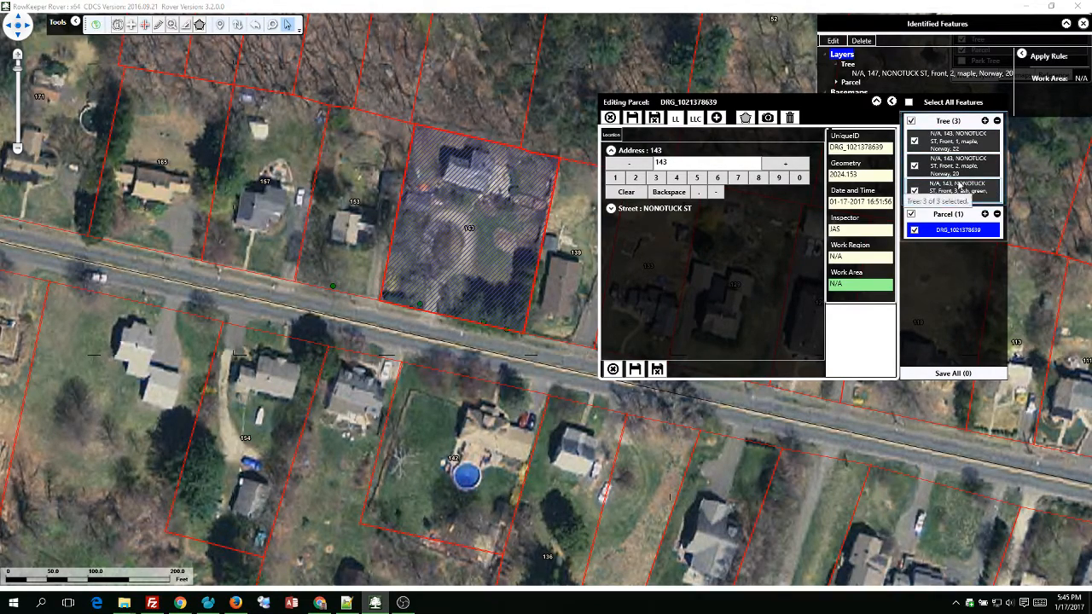
Review parcel 143's trees, viewing the site 3 ash and the site 1 maple.
click(953, 142)
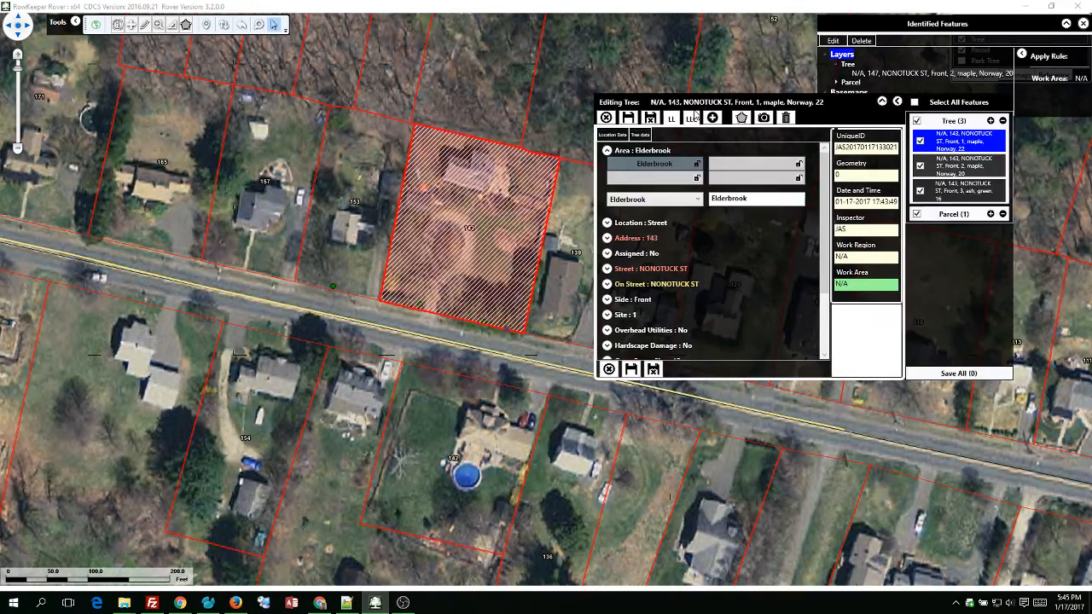
drag(795, 101, 689, 111)
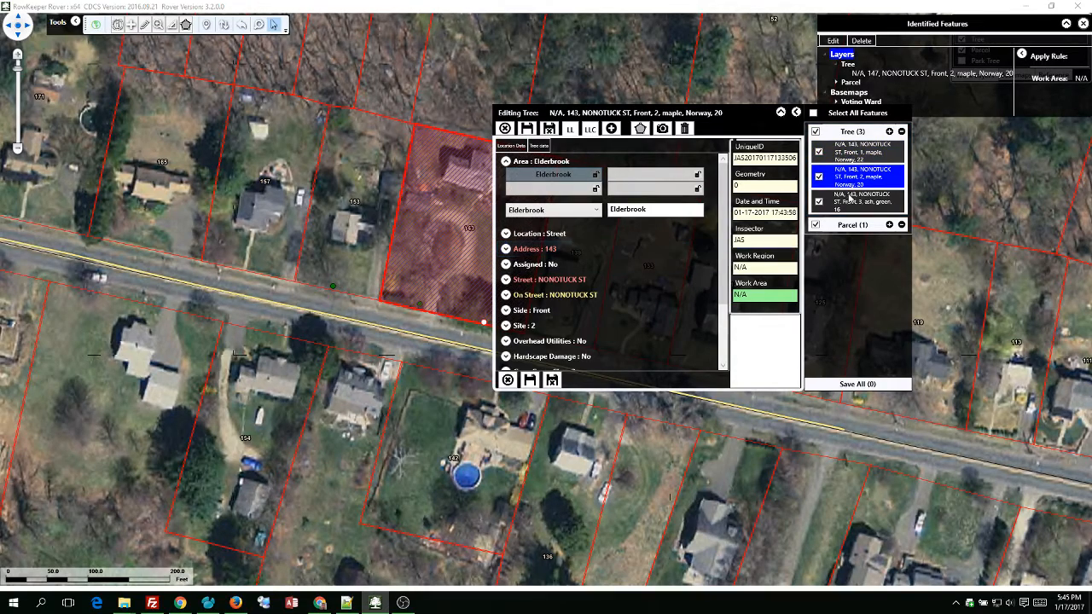
click(858, 201)
click(862, 154)
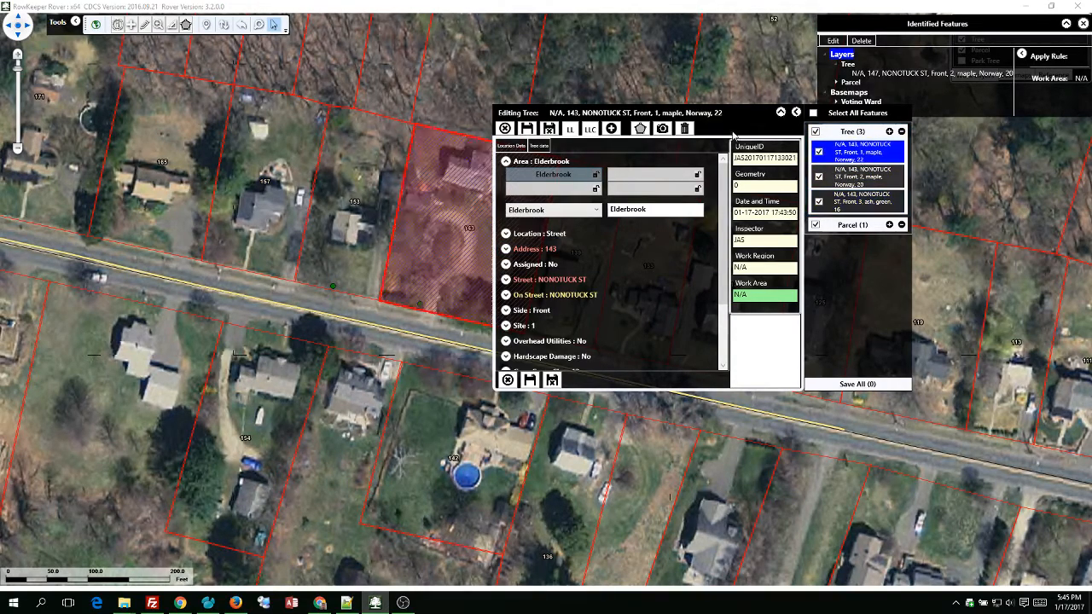
drag(750, 119, 794, 112)
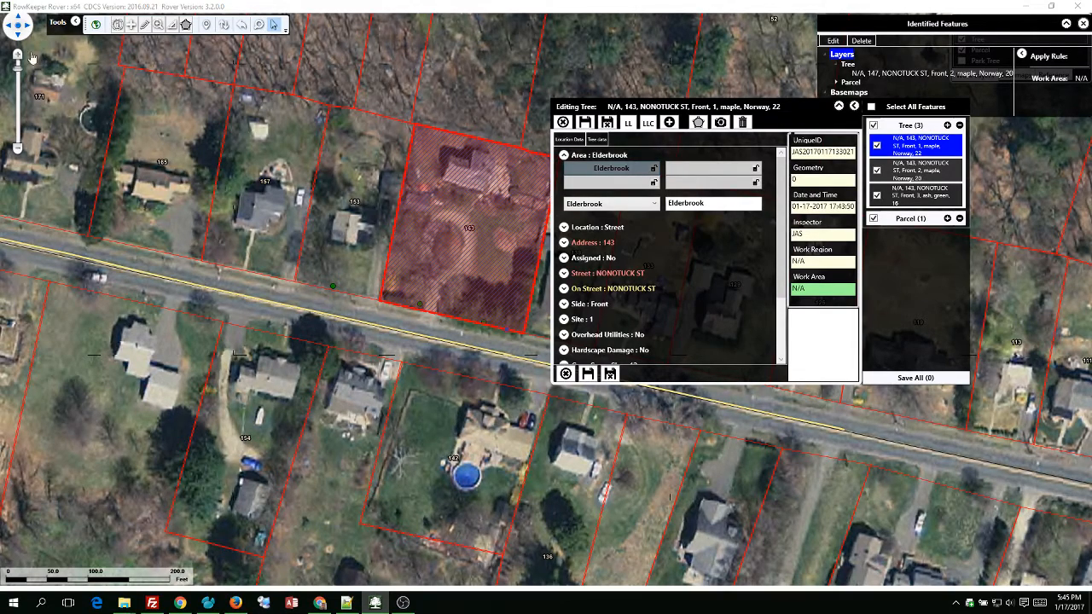
Switch to offline mode, return to the Layers panel, and close the tree editor.
click(111, 29)
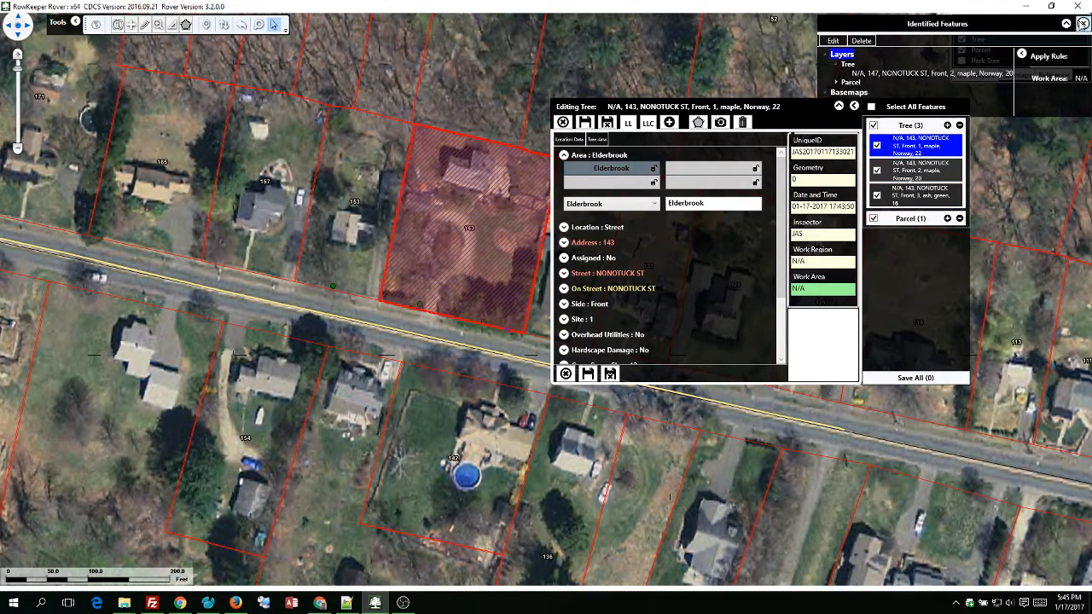
click(1066, 23)
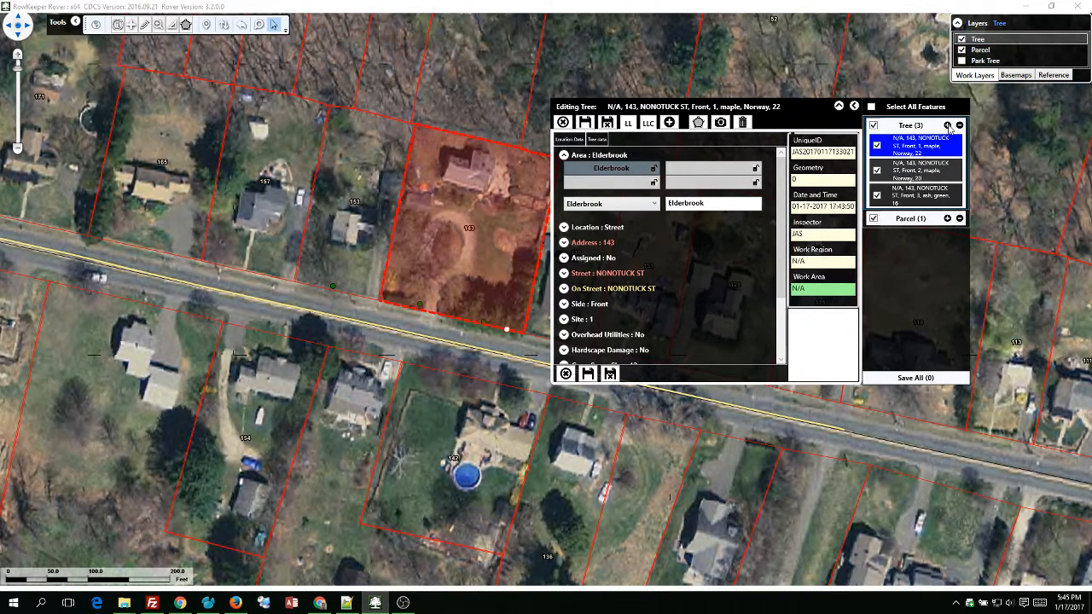
click(948, 127)
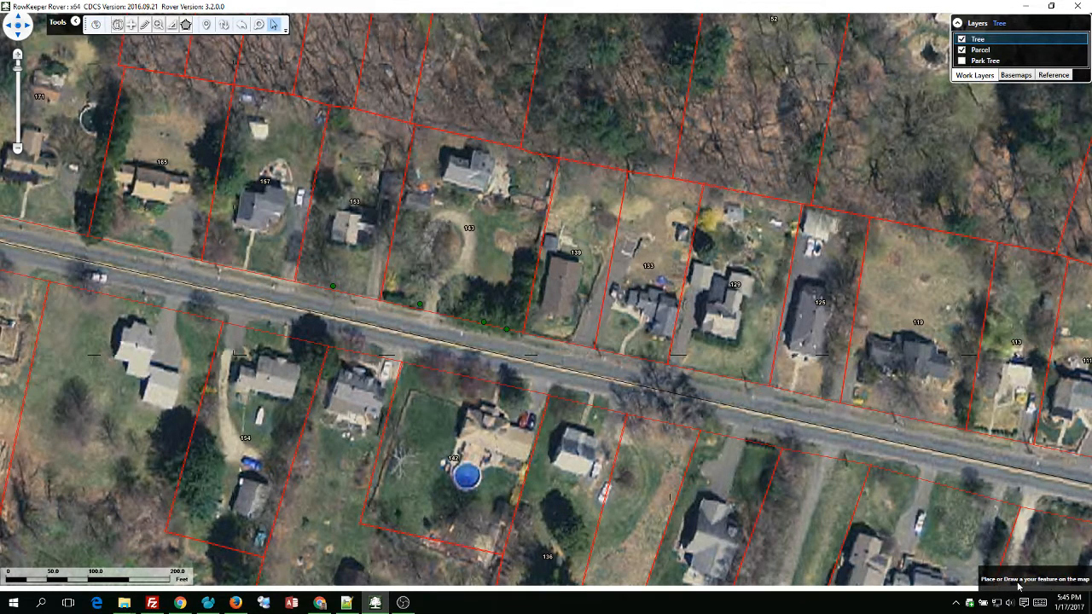
Place a new tree on parcel 143's frontage, loading the last tree's location and tree data.
click(405, 305)
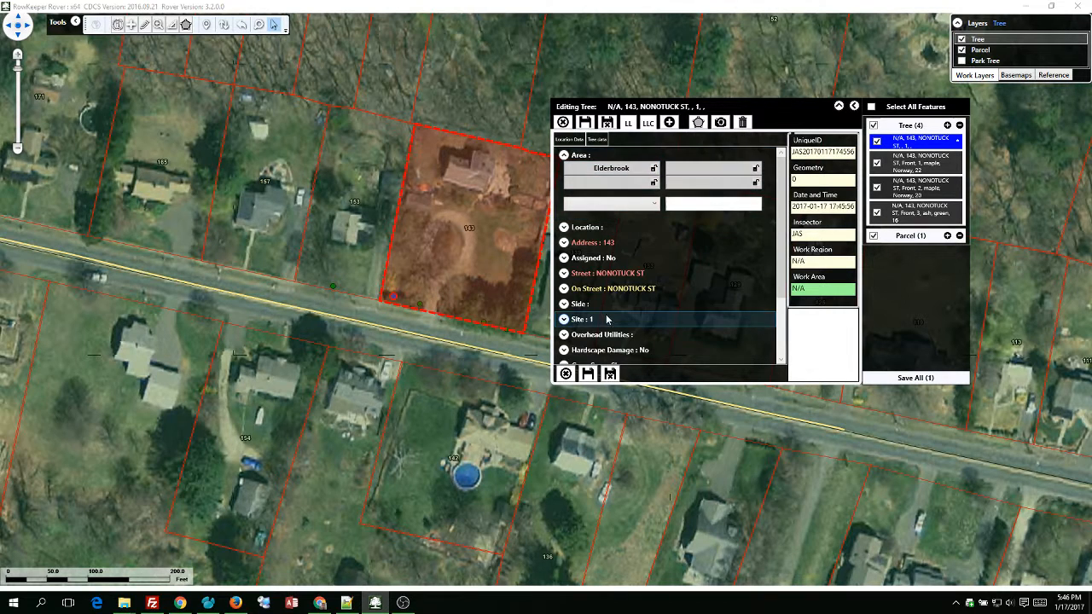
click(629, 124)
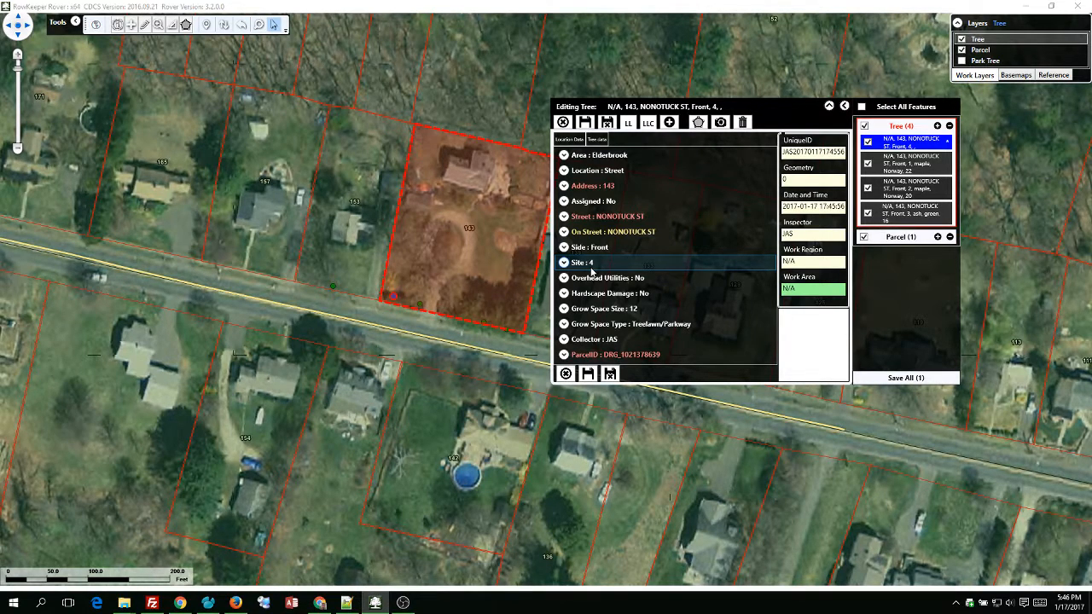
click(600, 140)
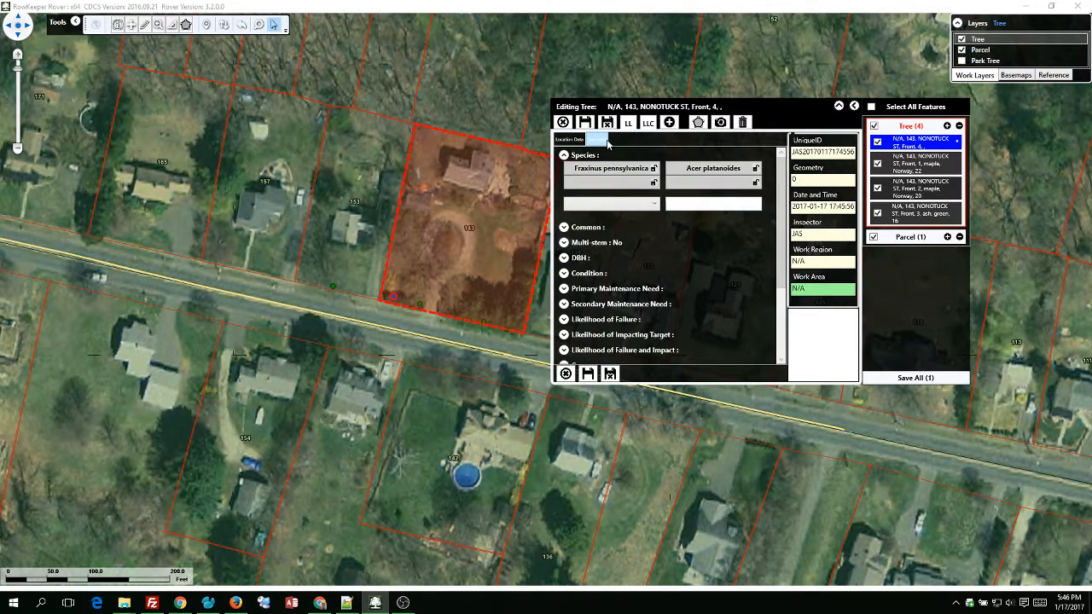
click(633, 124)
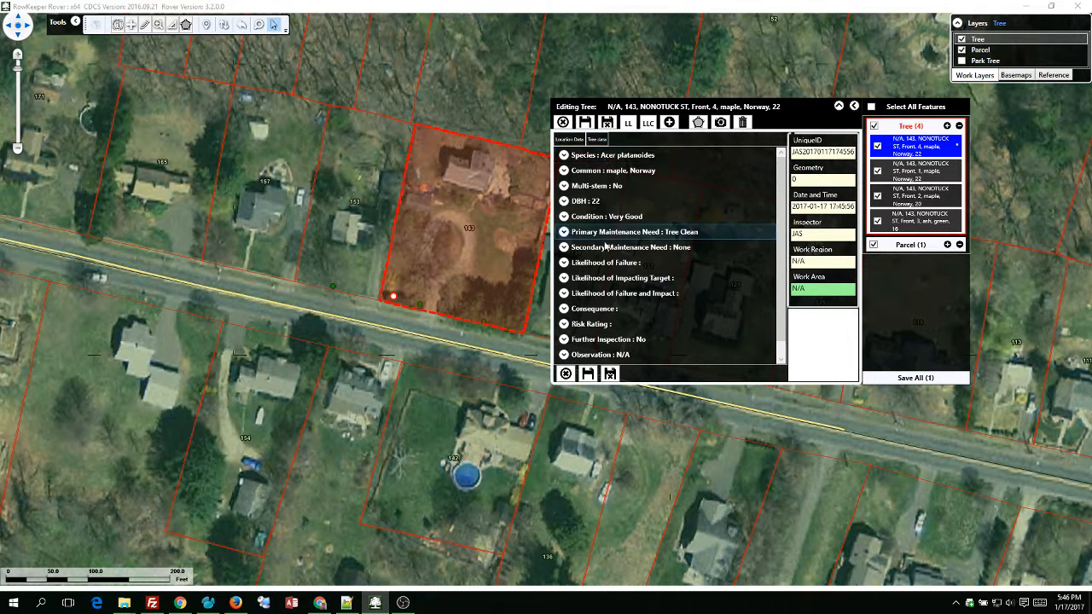
Rate failure Possible, impacting target Low, and consequence Minor.
click(565, 262)
click(634, 276)
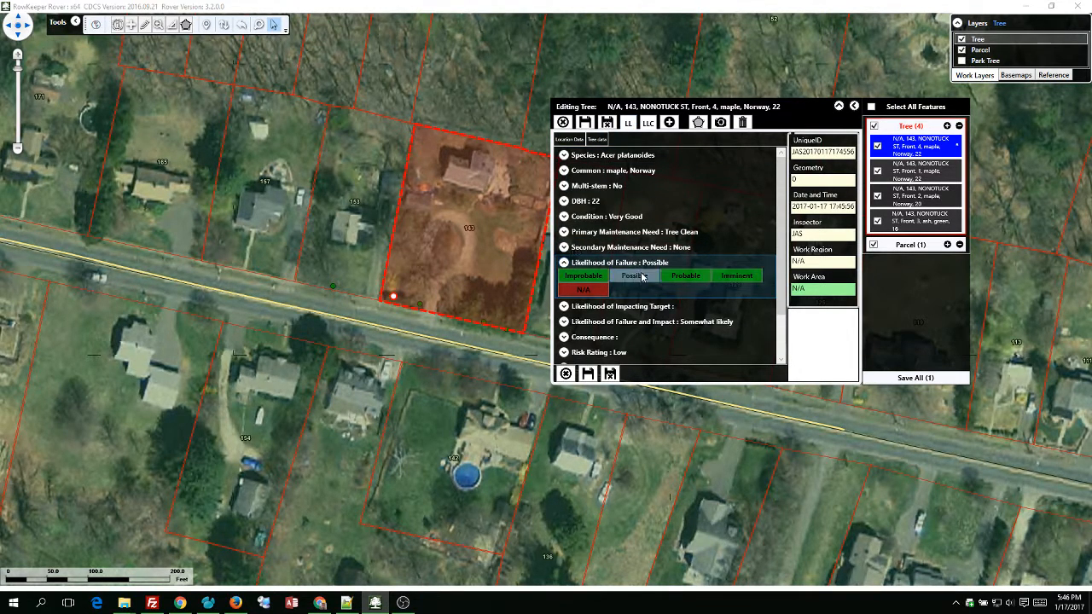
click(634, 291)
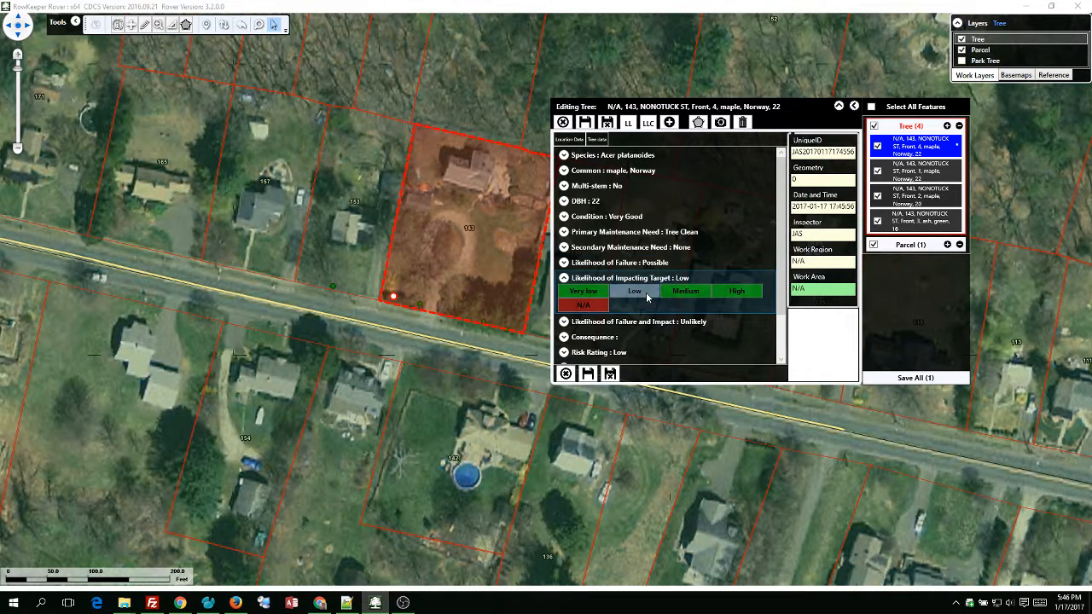
click(564, 337)
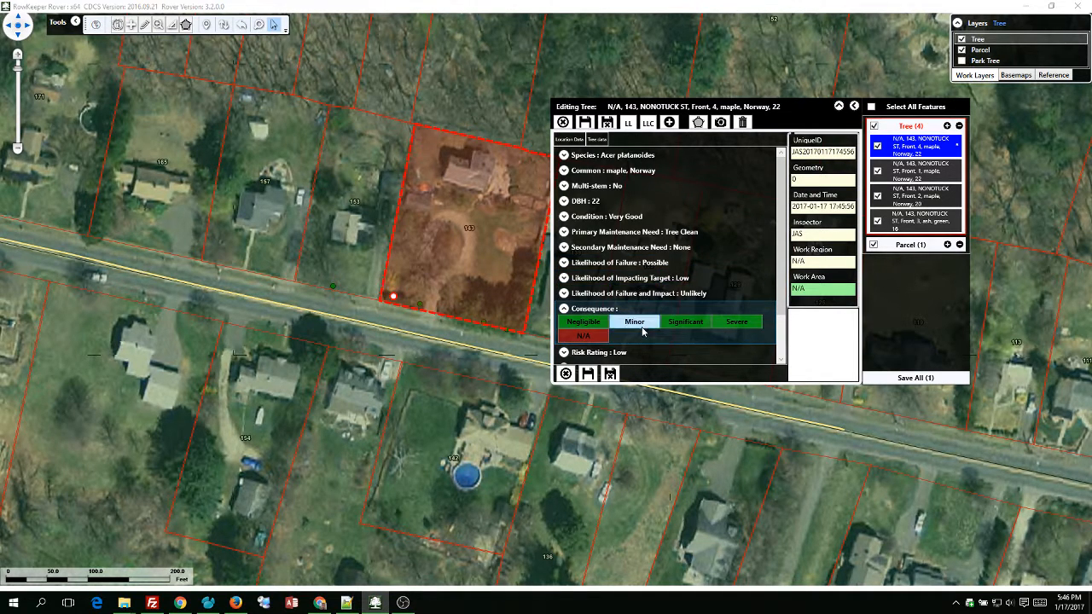
click(634, 322)
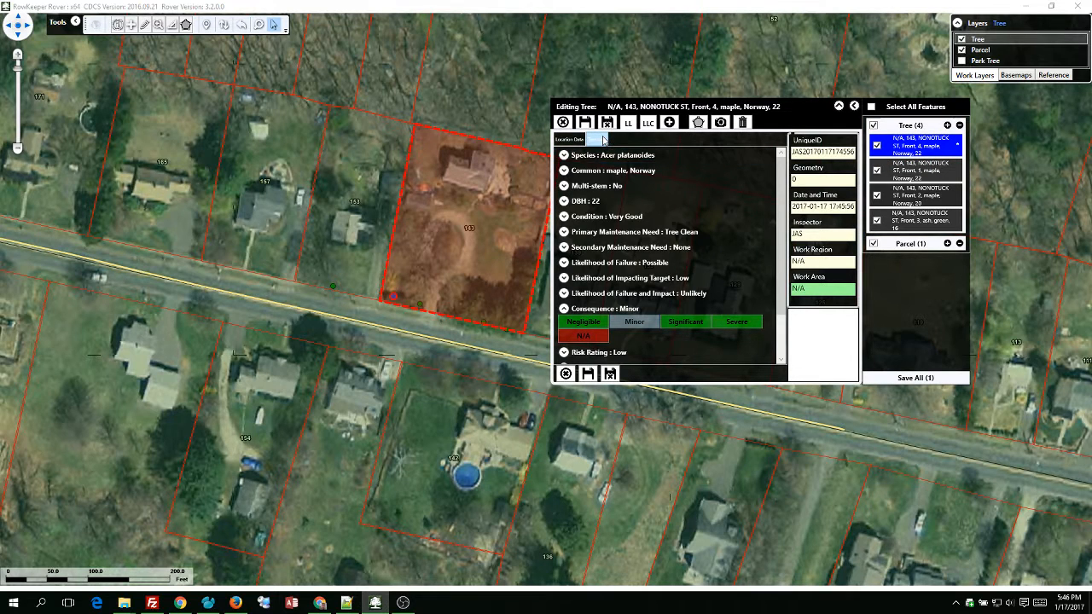
Lower the new tree's DBH from 22 to 14.
click(603, 140)
click(587, 257)
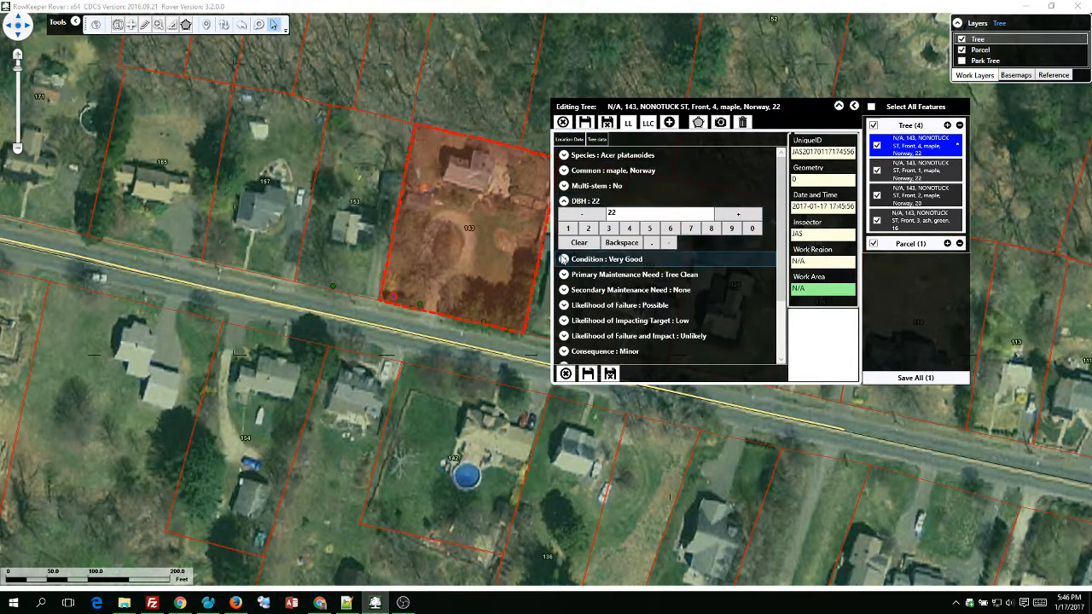
click(586, 216)
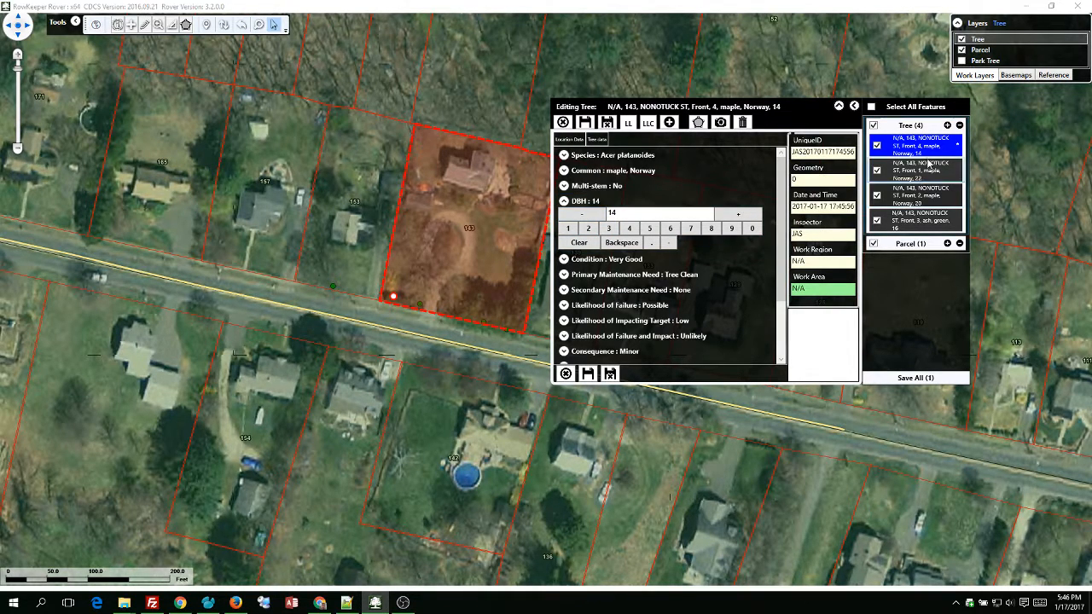
Save the new tree, set Tree layer labels to Always On, and close the editor.
click(585, 124)
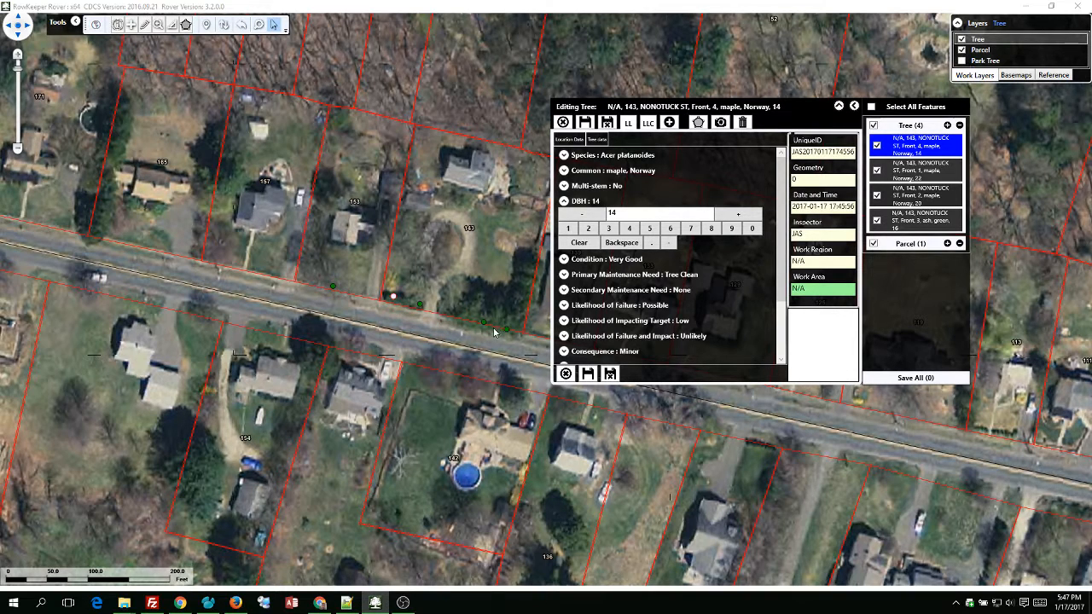
right_click(987, 45)
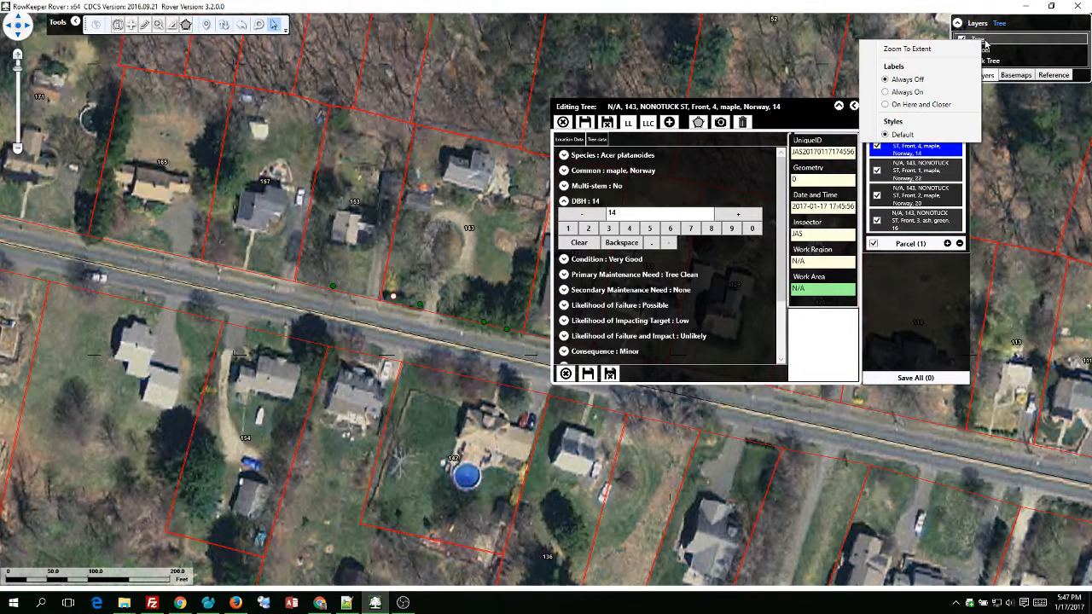
click(911, 100)
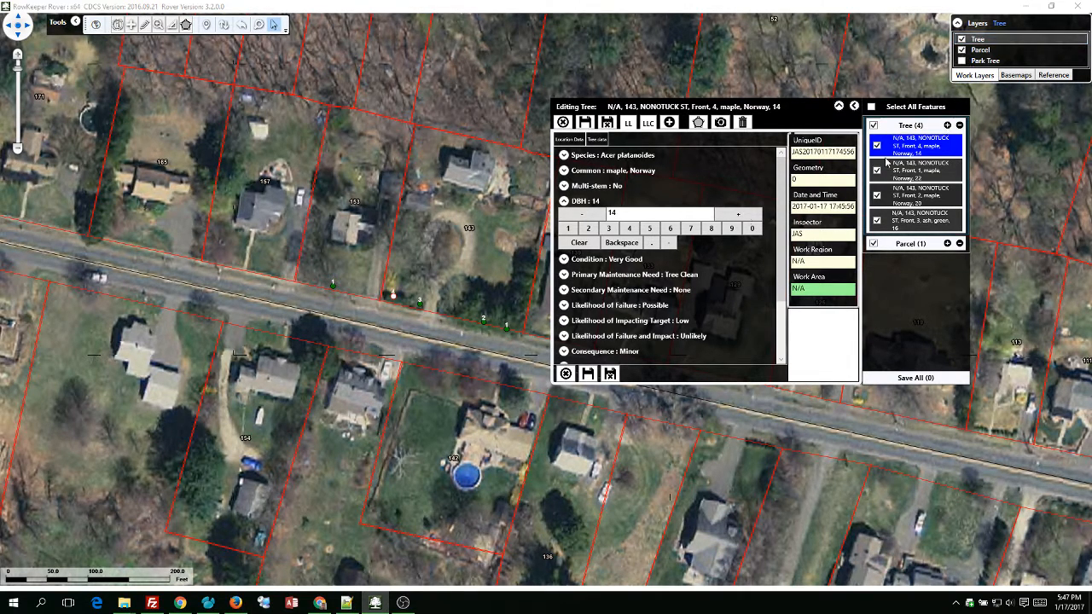
click(457, 319)
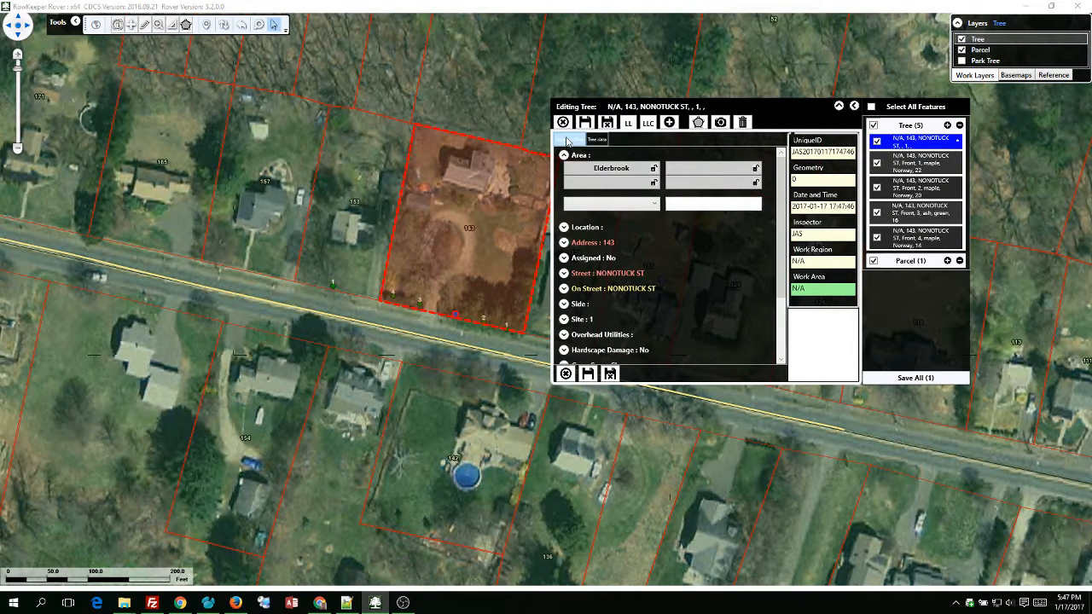
Fill the new tree from the last tree's location and tree data, lowering site to 3.
click(635, 124)
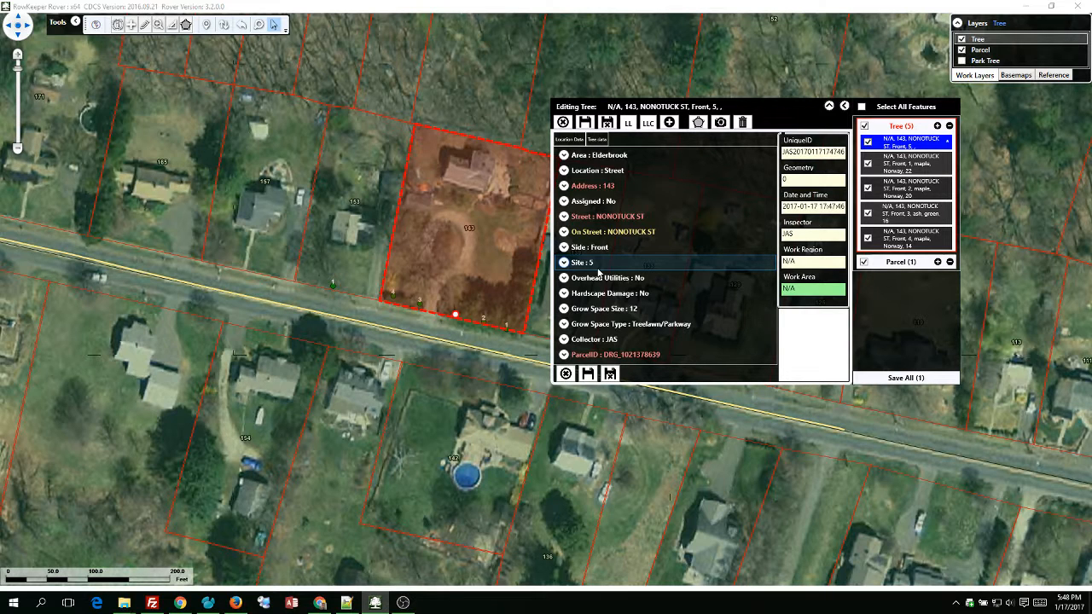
click(564, 263)
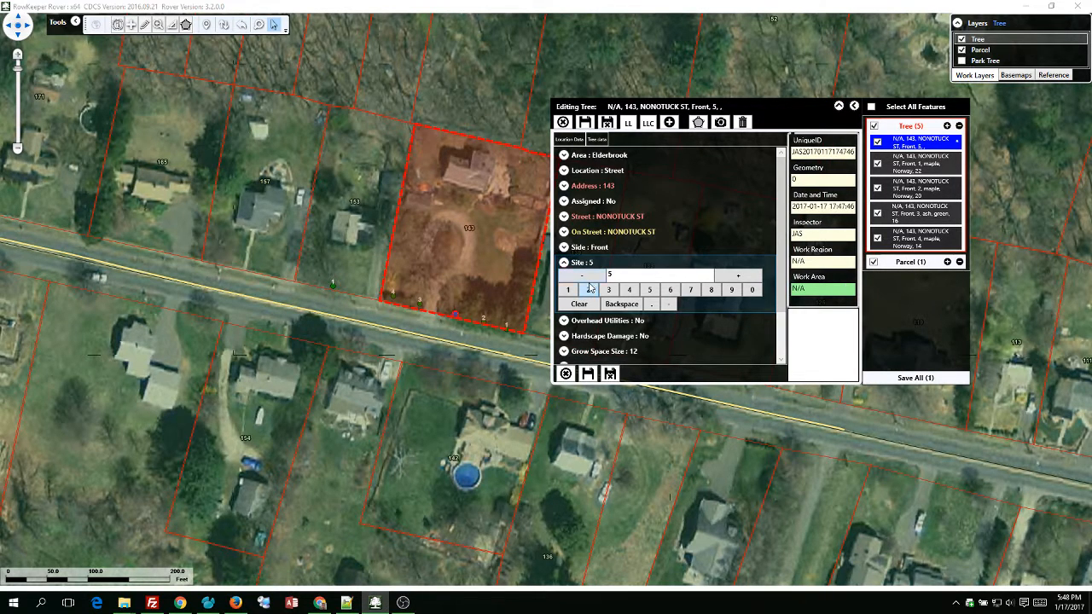
click(591, 276)
click(591, 277)
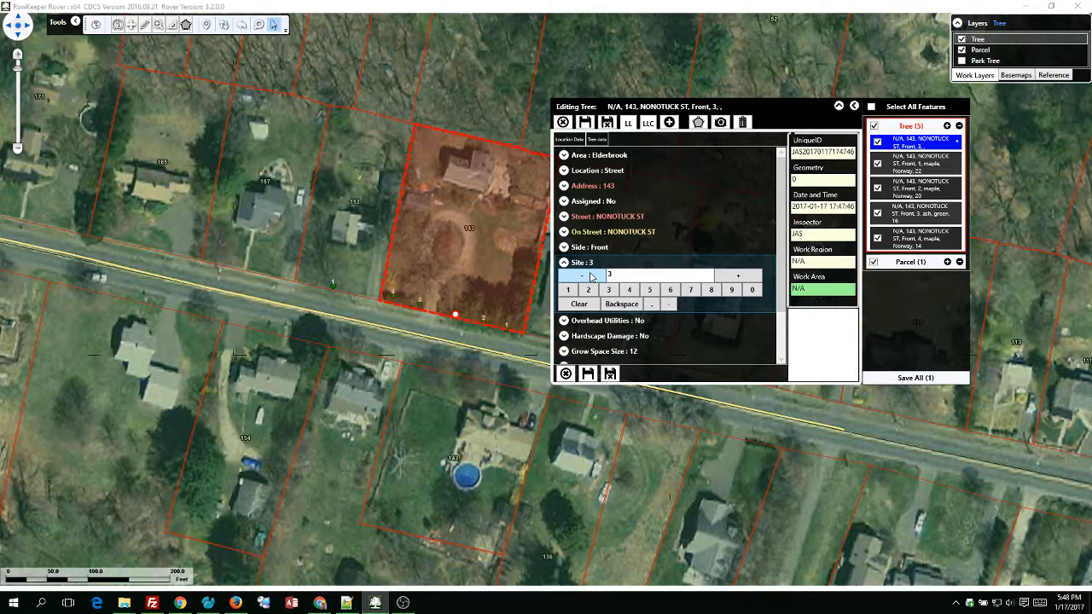
click(598, 139)
click(629, 123)
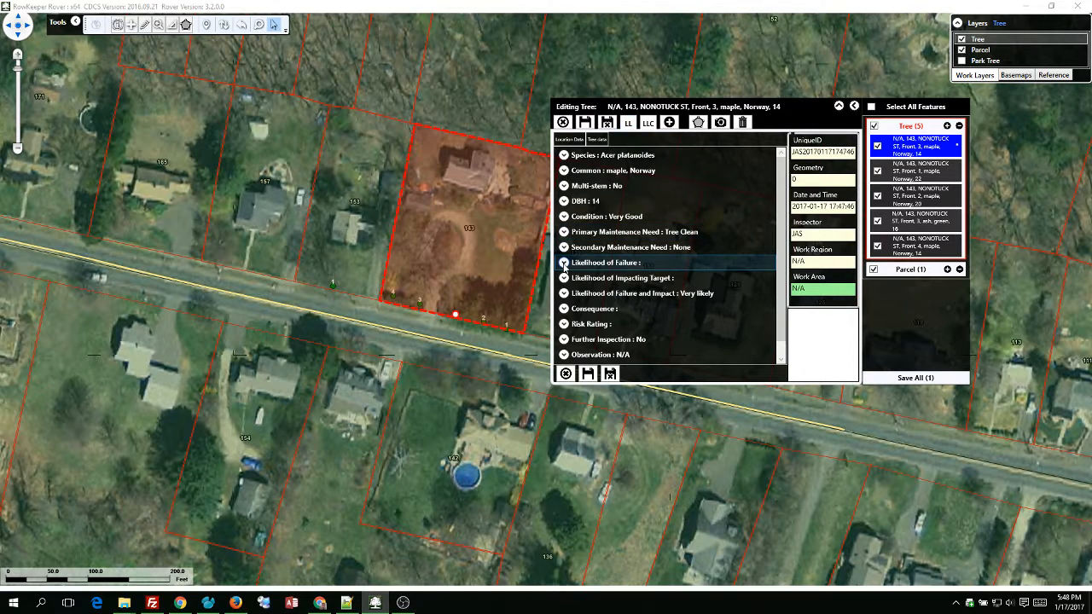
Rate the site 3 maple failure Possible, impact Medium, consequence Minor, then save.
click(564, 263)
click(638, 279)
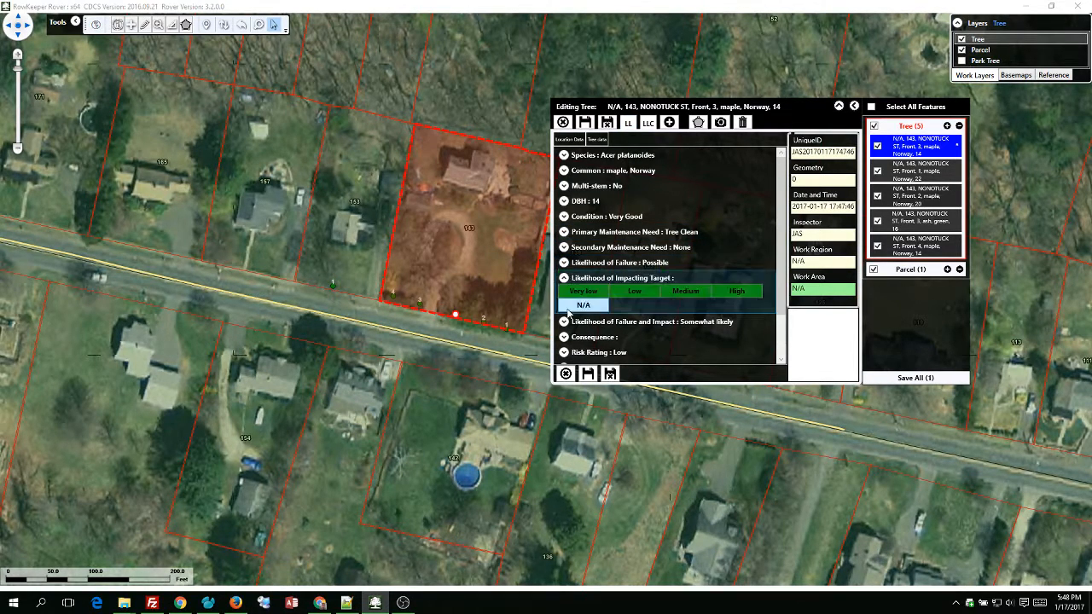
click(670, 293)
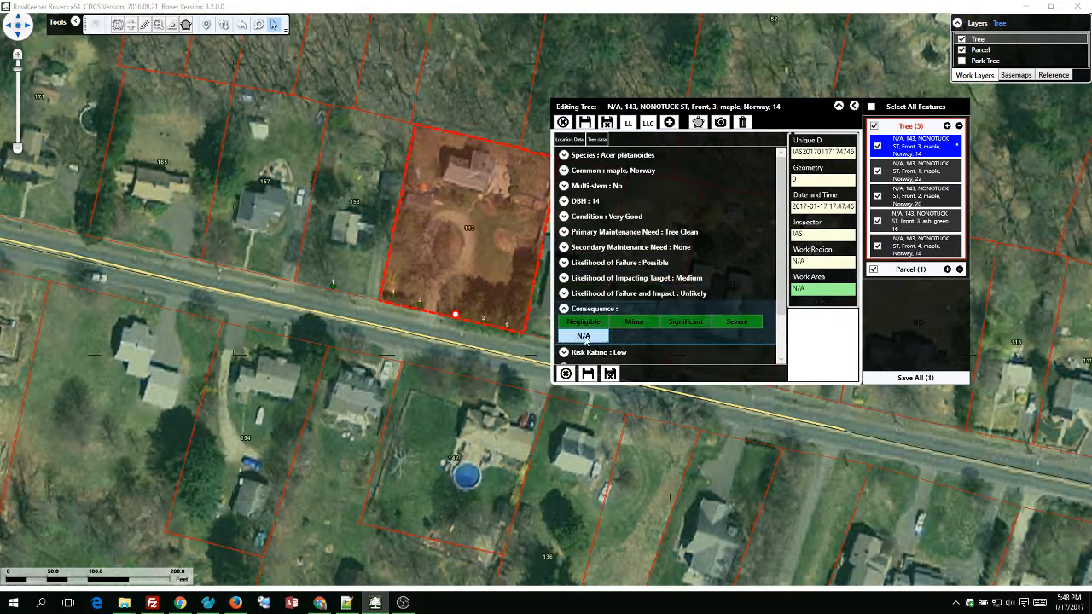
click(640, 322)
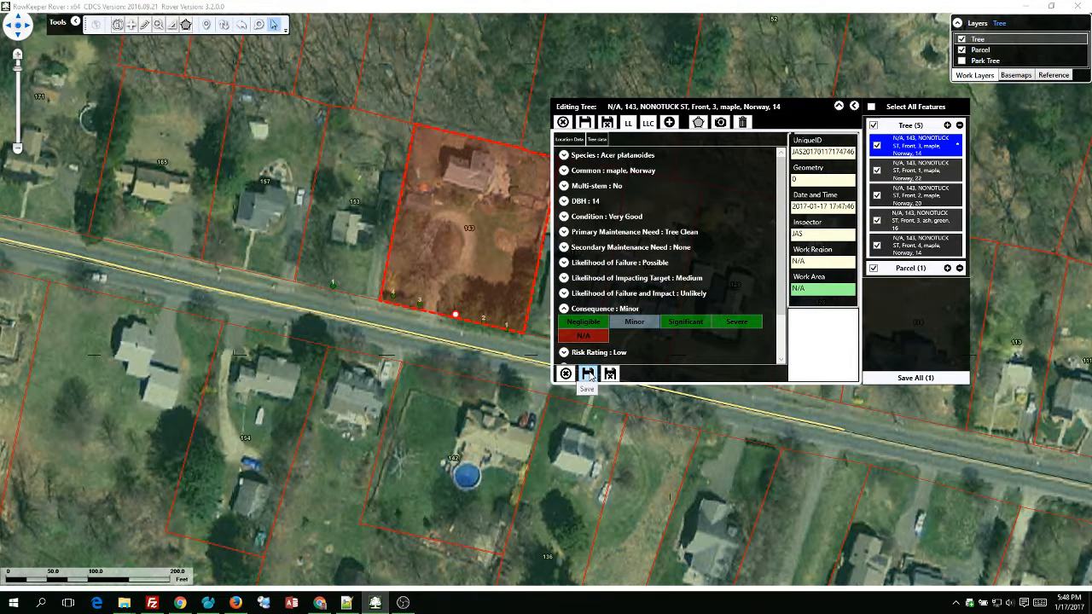
click(588, 375)
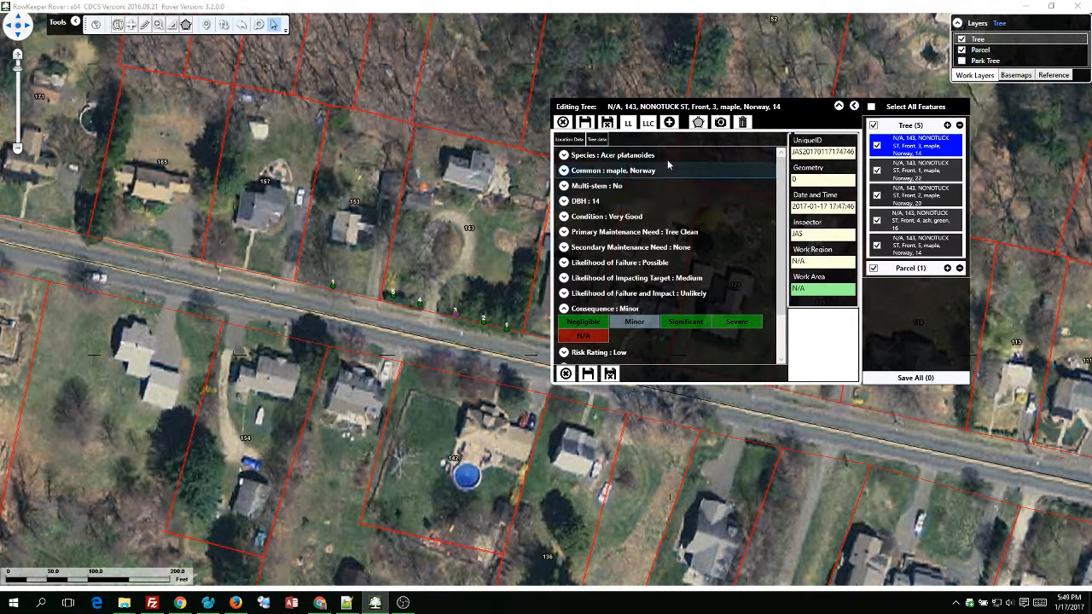
click(563, 123)
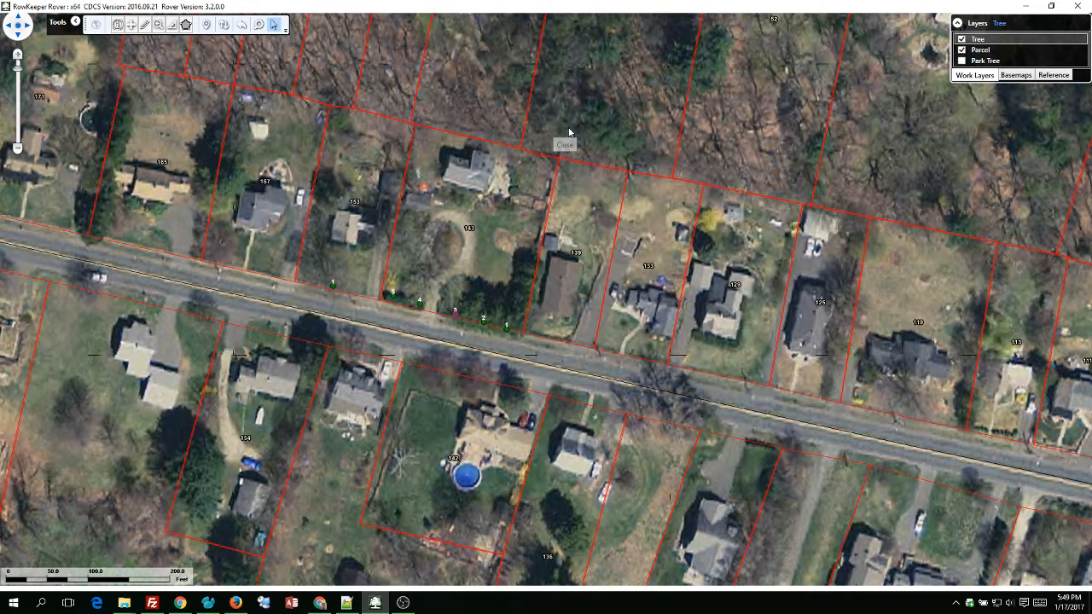
click(334, 290)
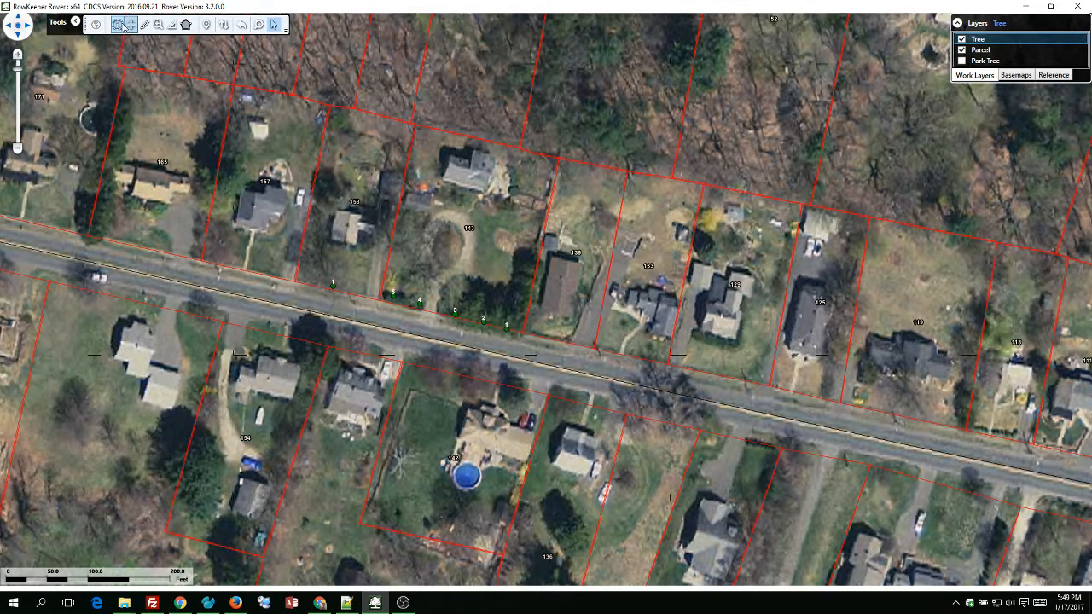
click(334, 291)
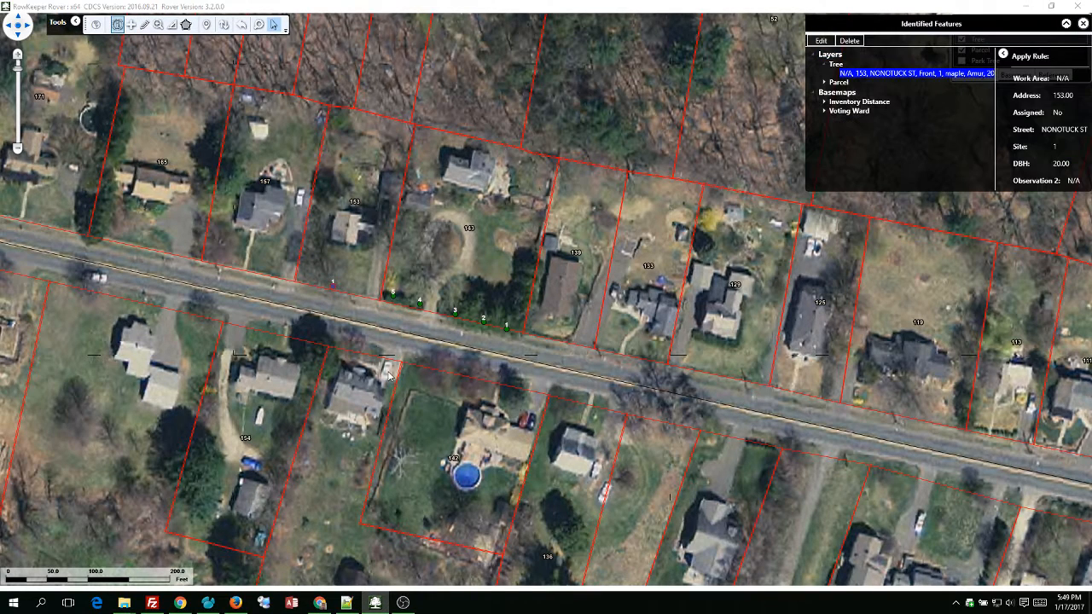
click(821, 42)
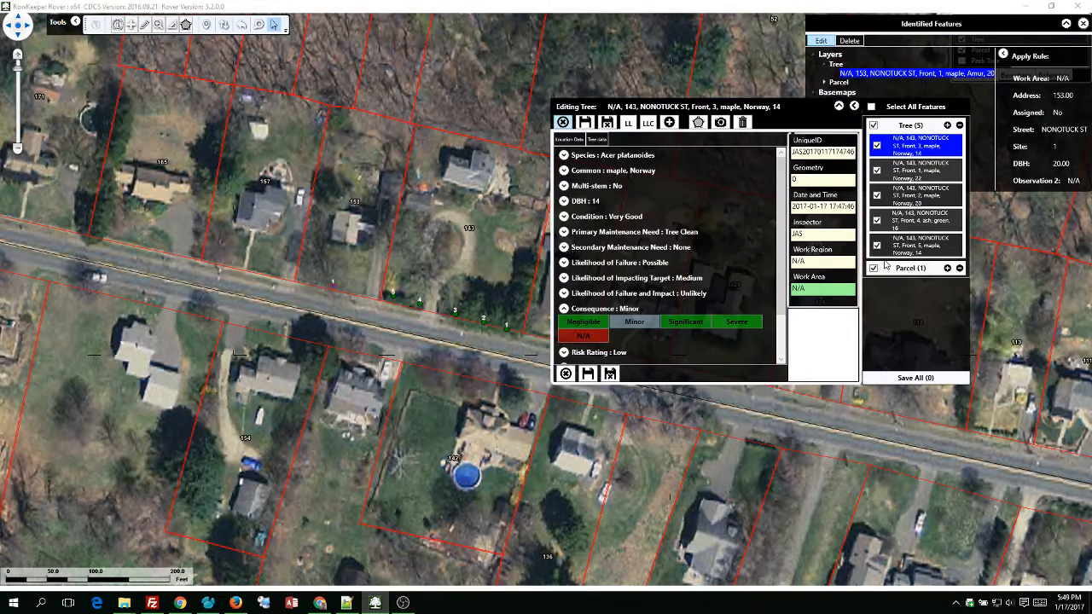
click(884, 267)
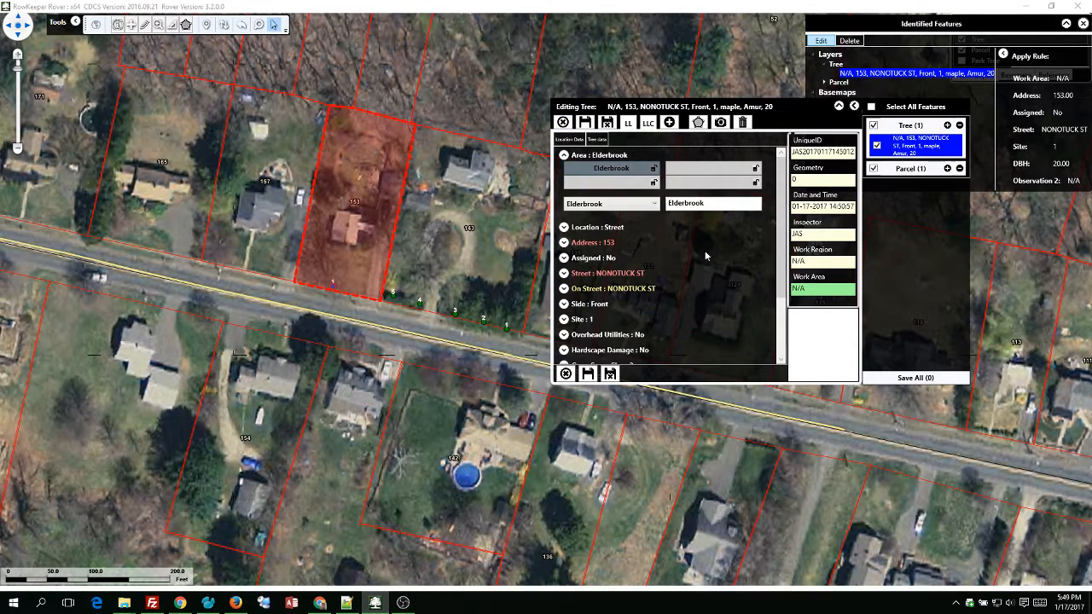
click(924, 169)
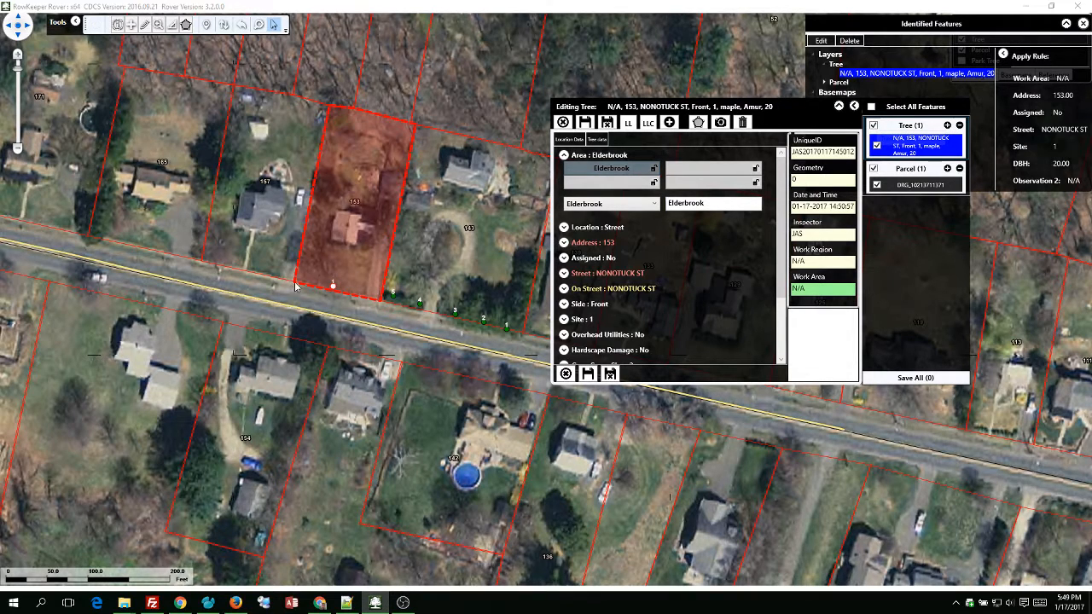
click(445, 361)
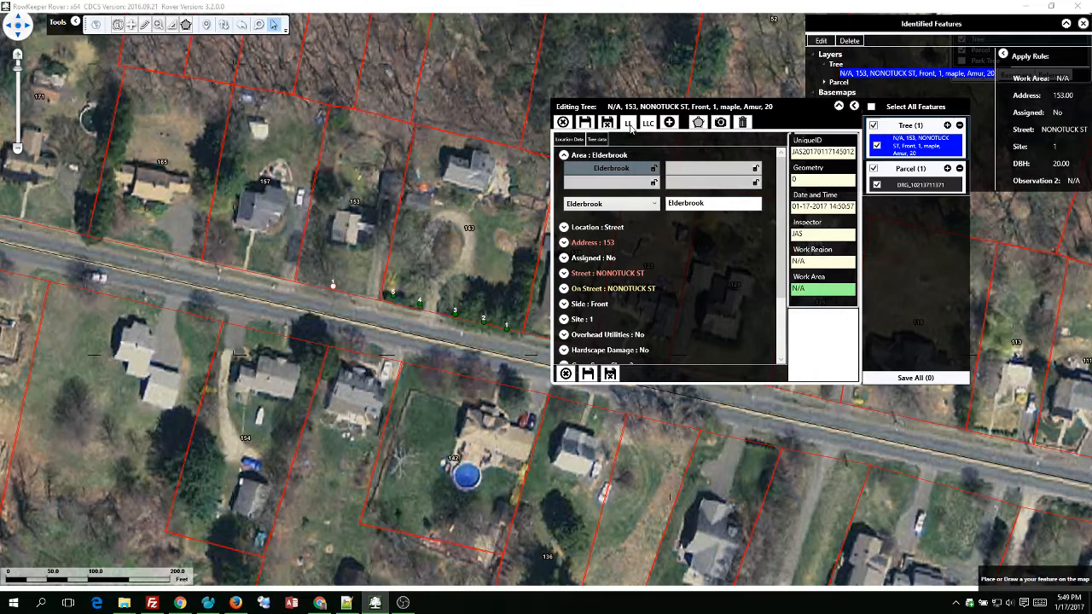
Place a new tree point on parcel 153 and copy the last tree's data (Amur maple, DBH 20).
click(631, 127)
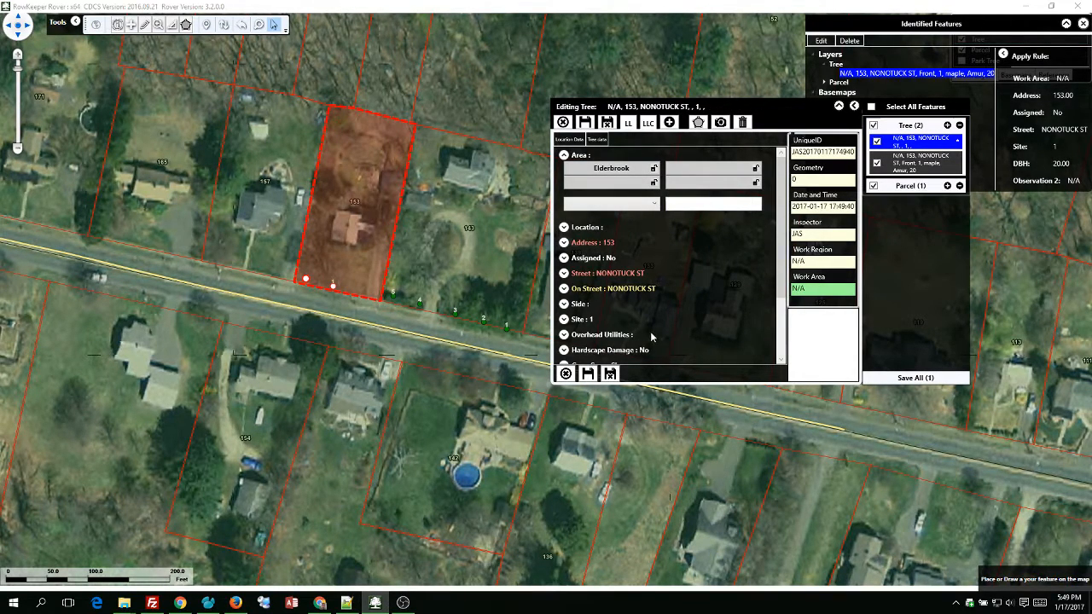
click(597, 140)
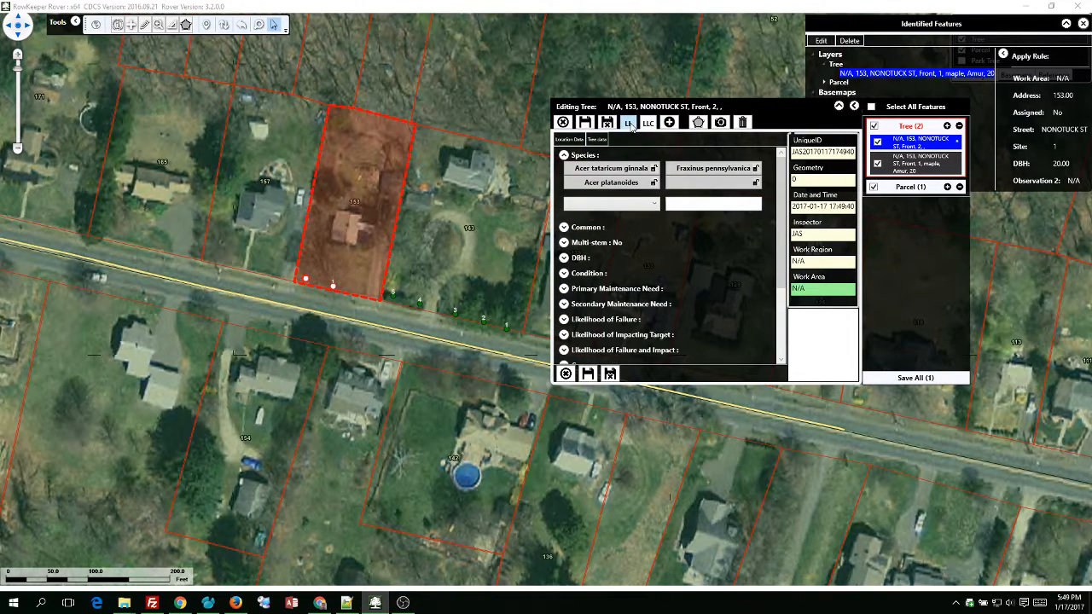
click(631, 126)
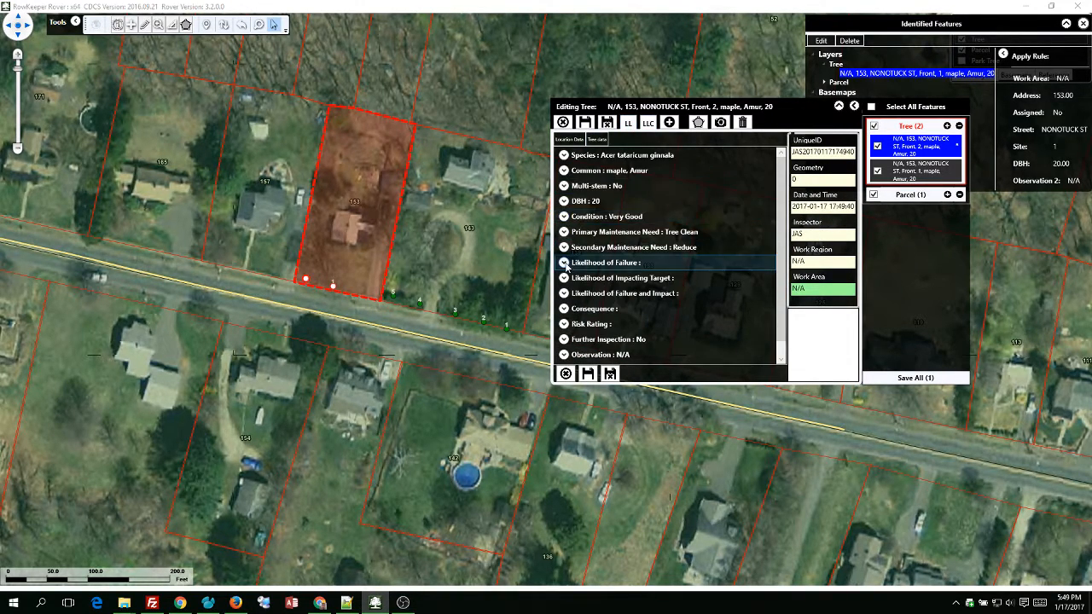
Rate the tree's failure likelihood Possible, target impact Low and consequence Minor.
click(625, 264)
click(640, 275)
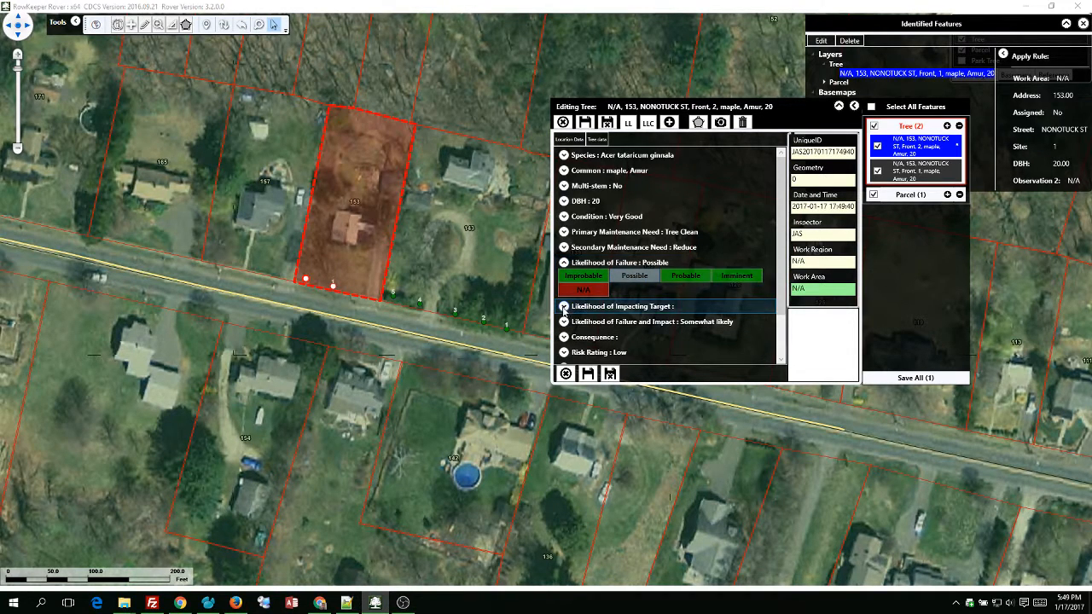
click(647, 291)
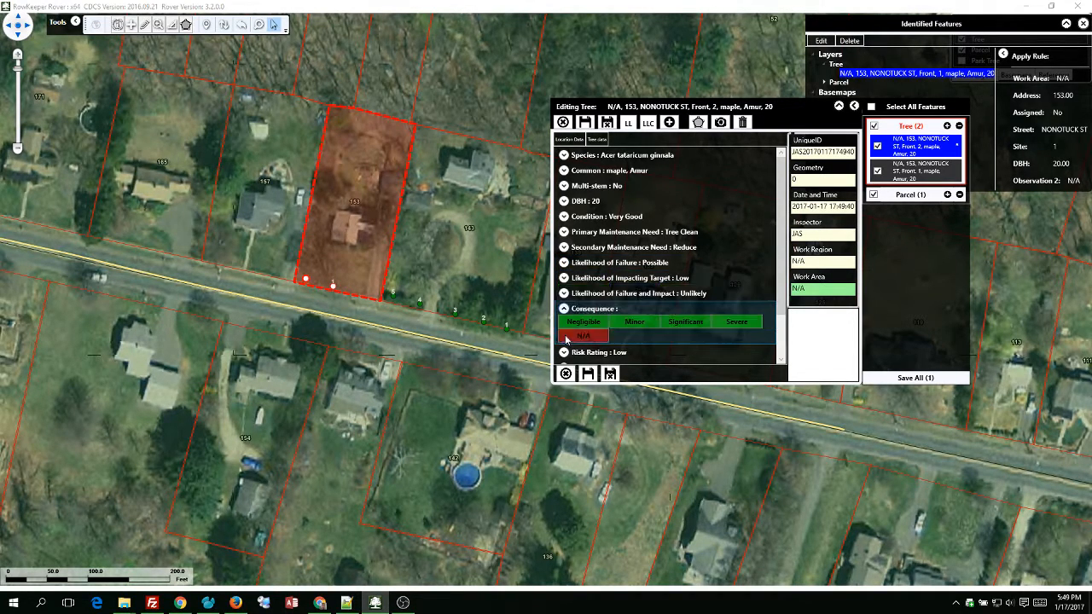
click(634, 331)
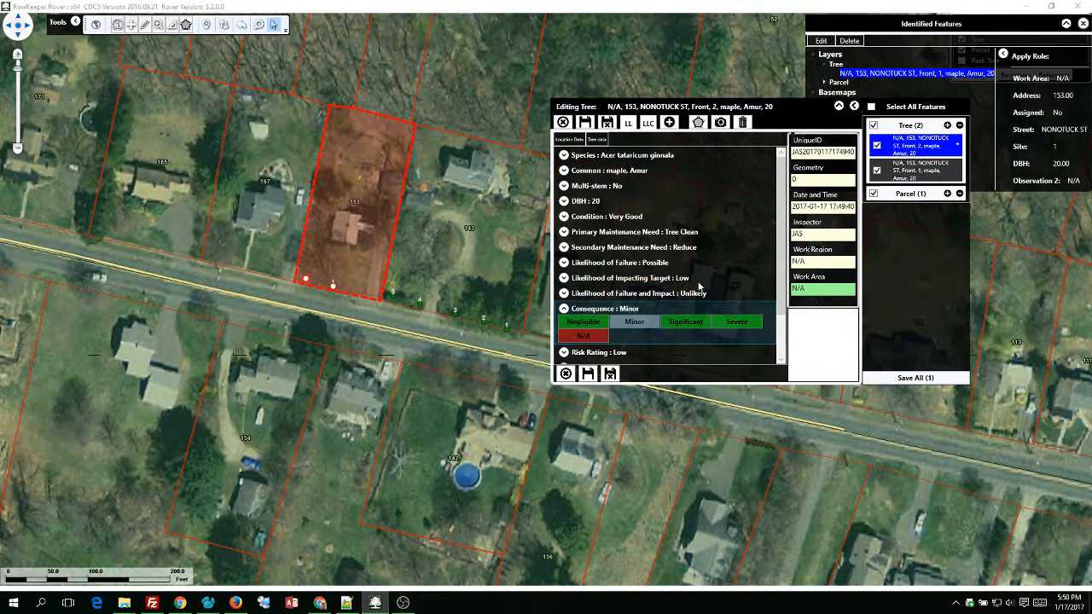
click(564, 310)
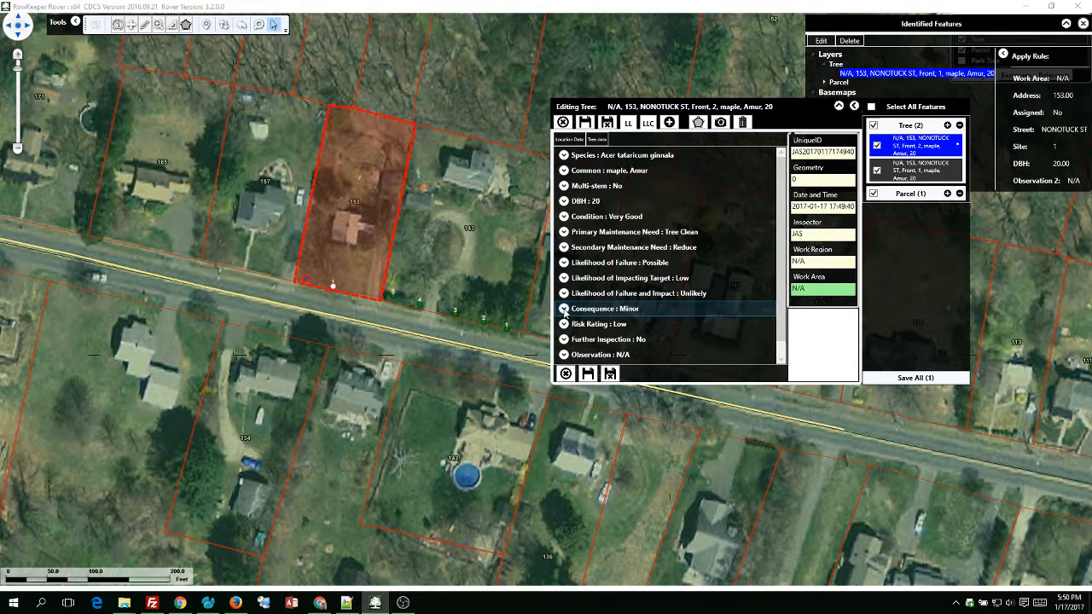
click(562, 140)
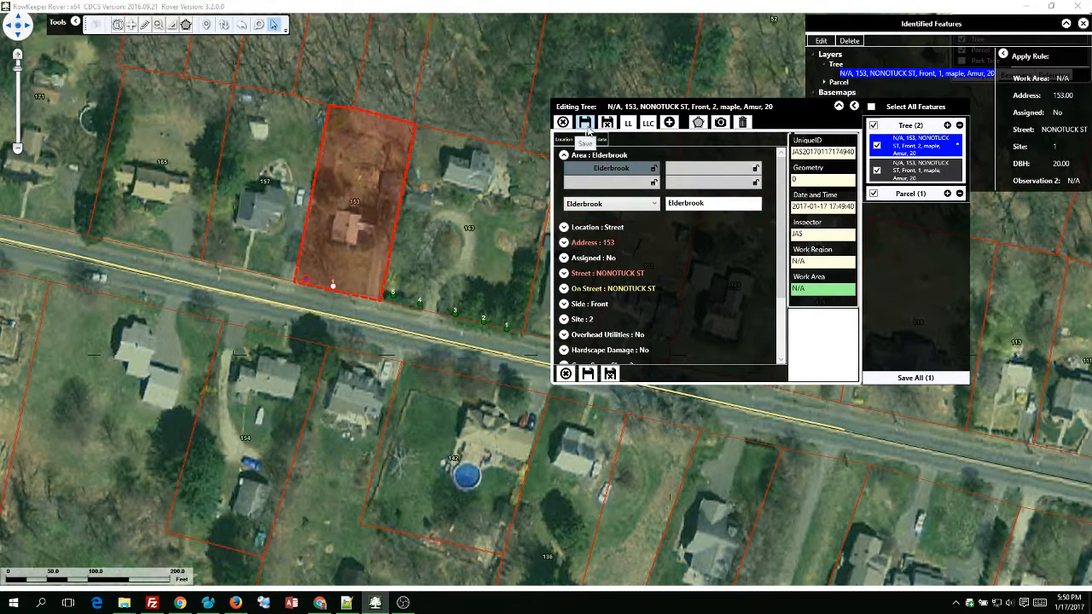
click(611, 375)
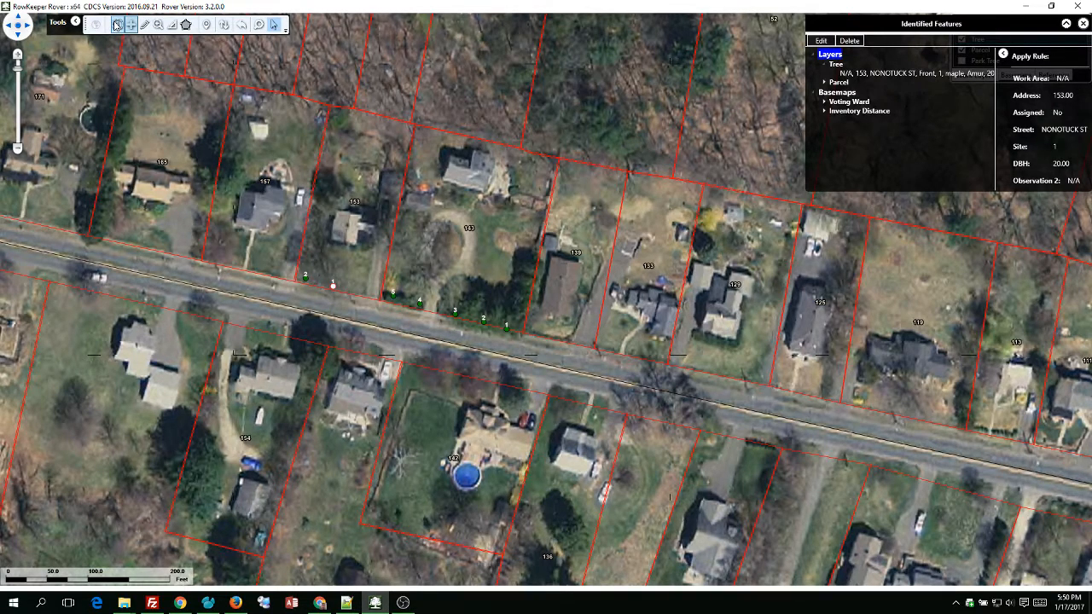
click(117, 25)
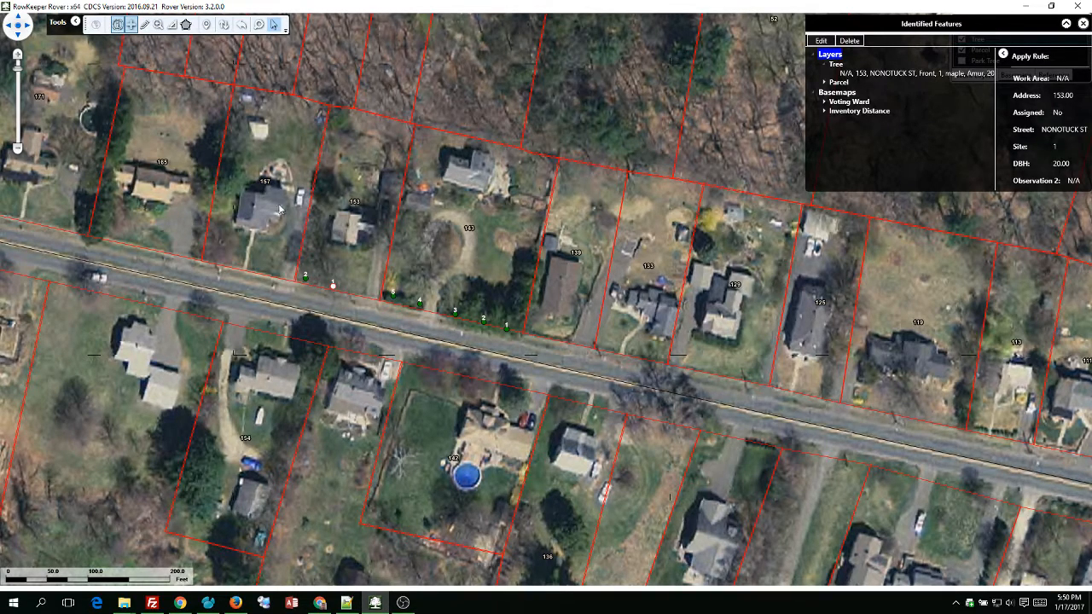
click(454, 347)
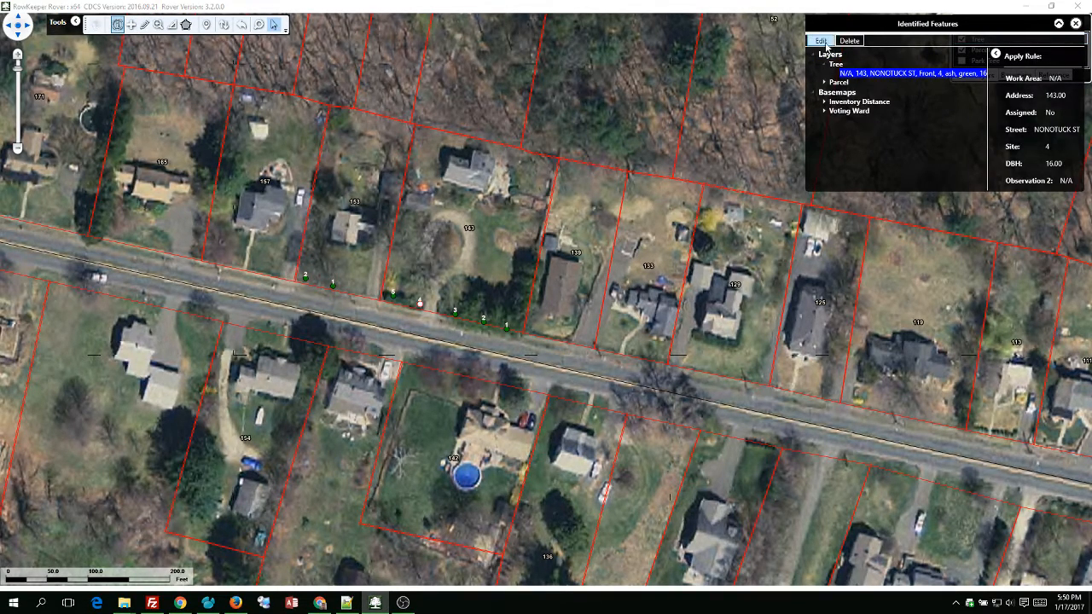
click(820, 40)
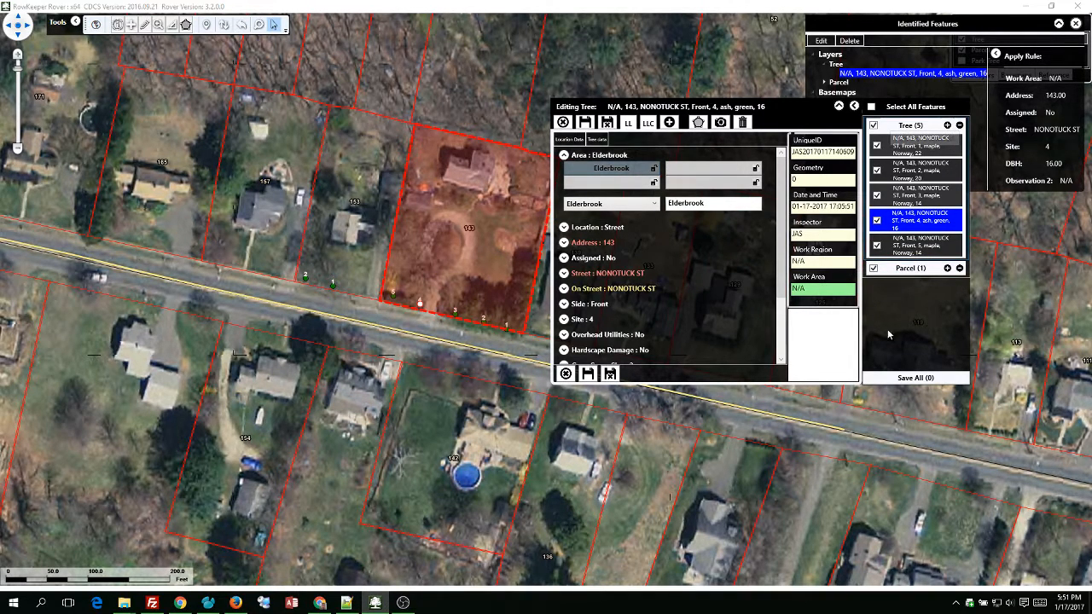
click(385, 297)
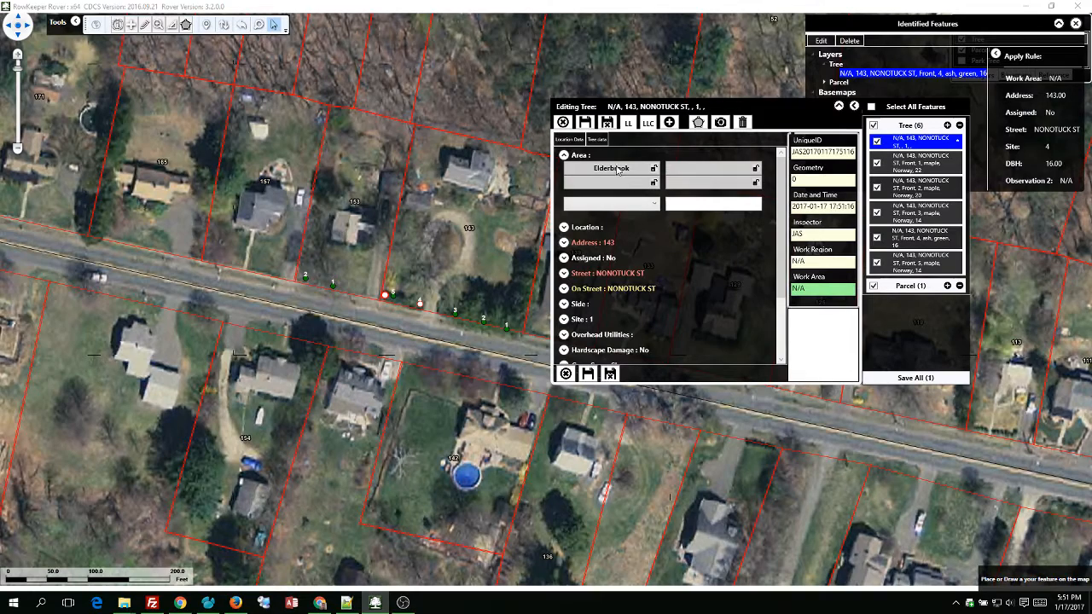
click(630, 123)
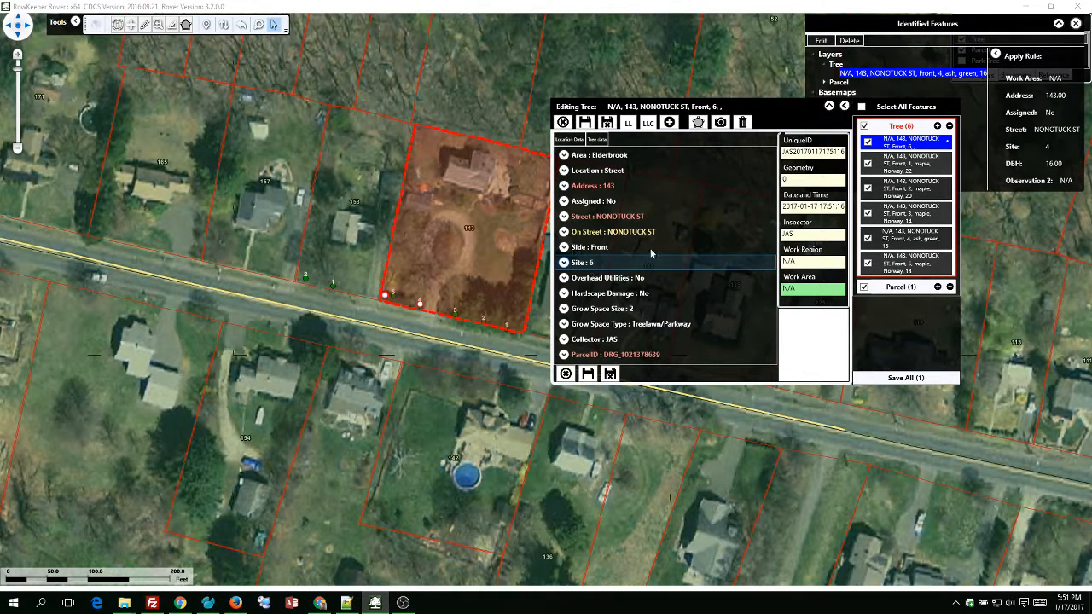
click(569, 248)
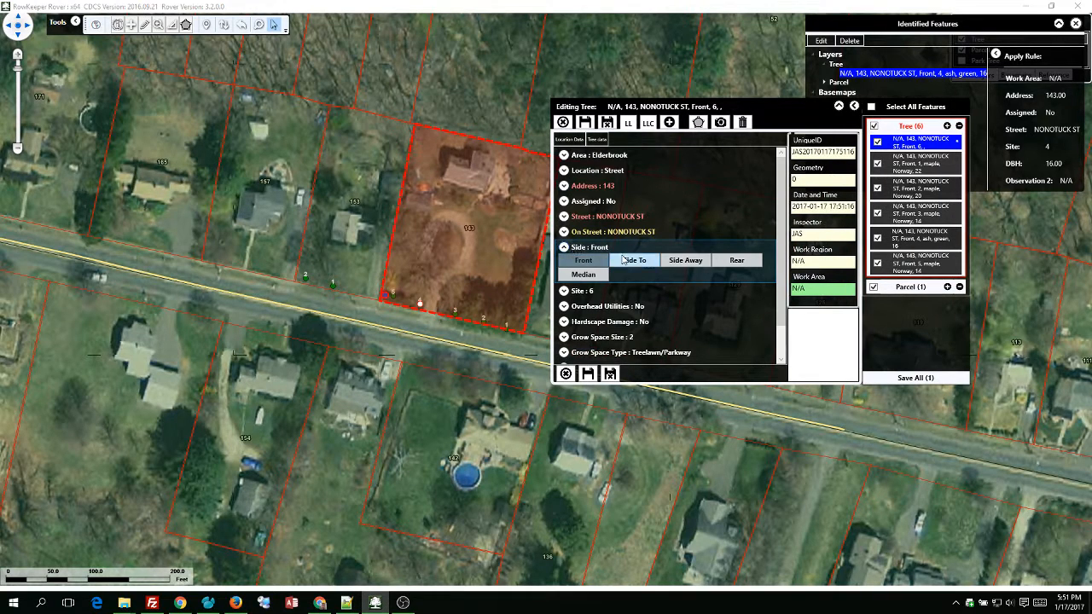
click(635, 260)
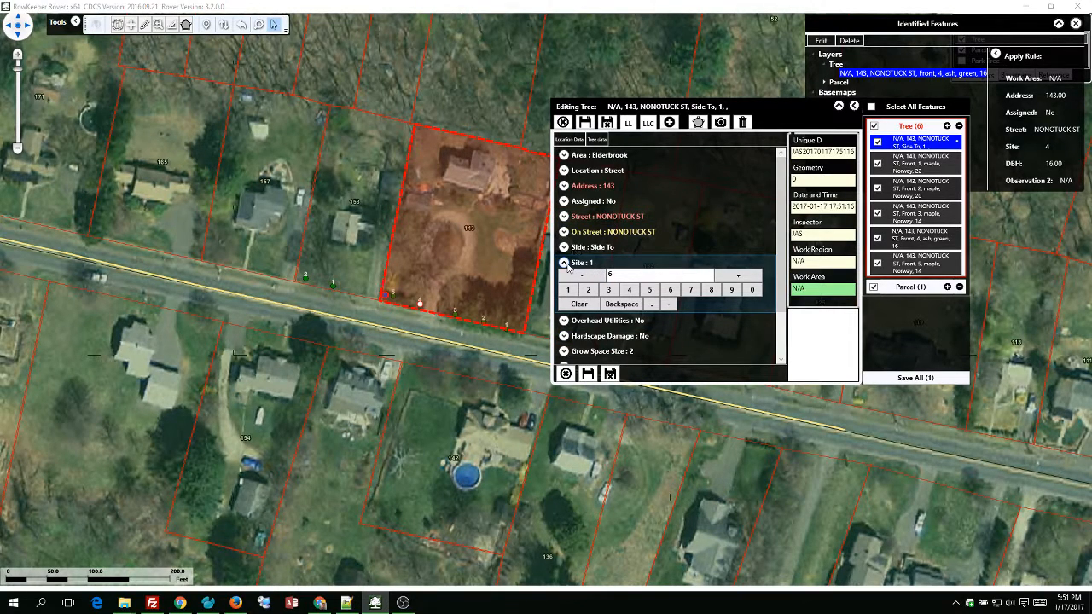
click(564, 263)
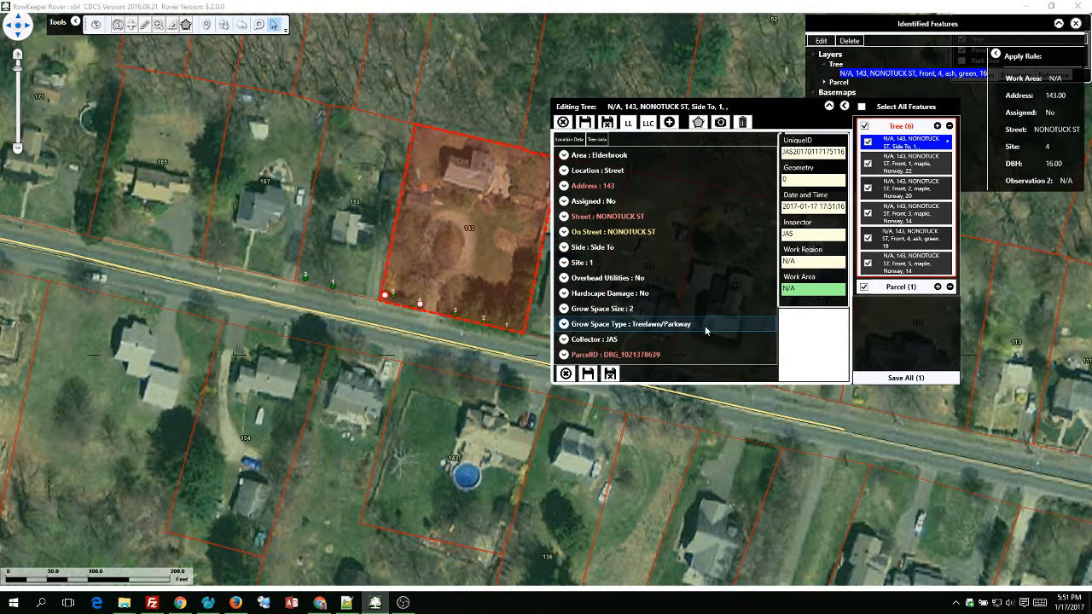